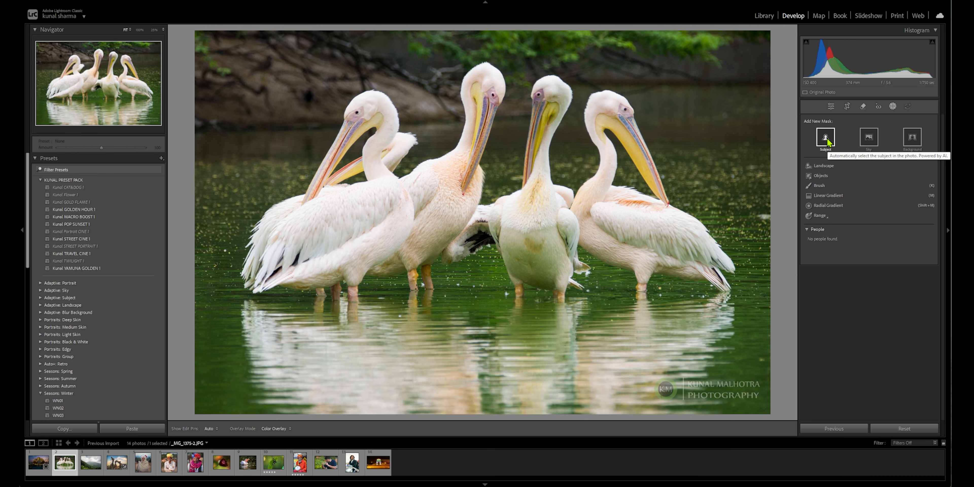
# - Mask the pelicans with Select Subject and adjust the mask's tone settings
pyautogui.click(826, 139)
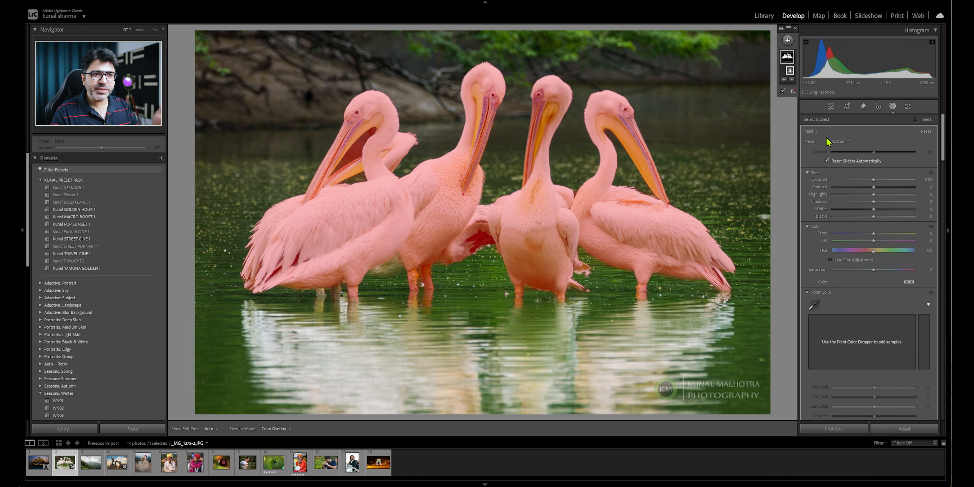
pyautogui.moveTo(873, 180); pyautogui.dragTo(873, 185)
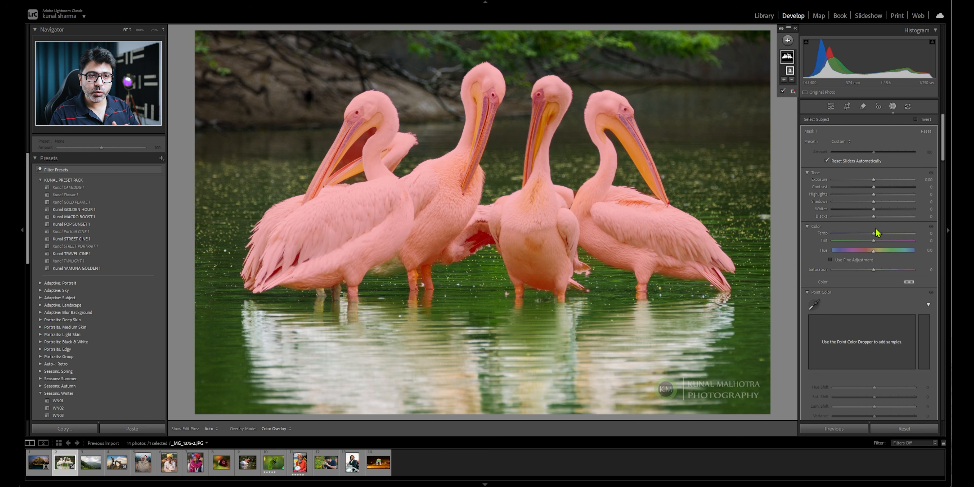
pyautogui.moveTo(875, 196); pyautogui.dragTo(882, 194)
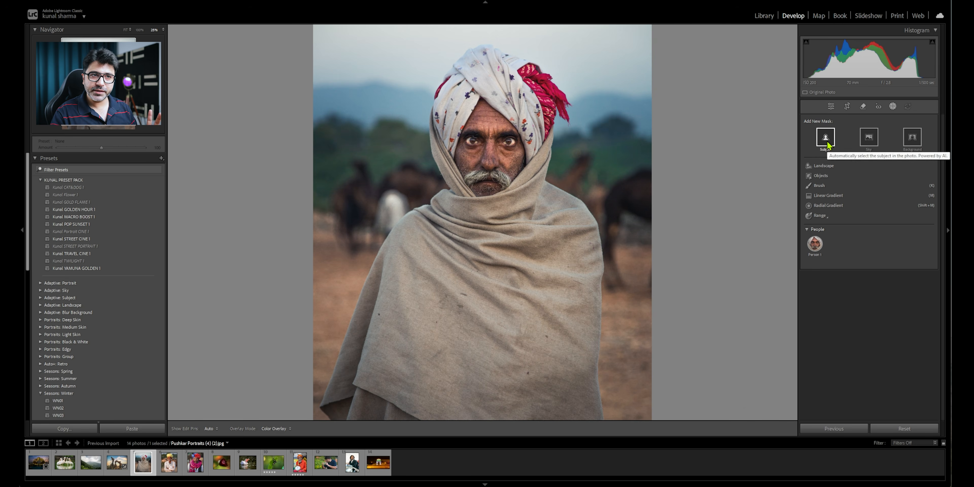
# - Mask the man wrapped in the beige shawl with Select Subject
pyautogui.click(832, 142)
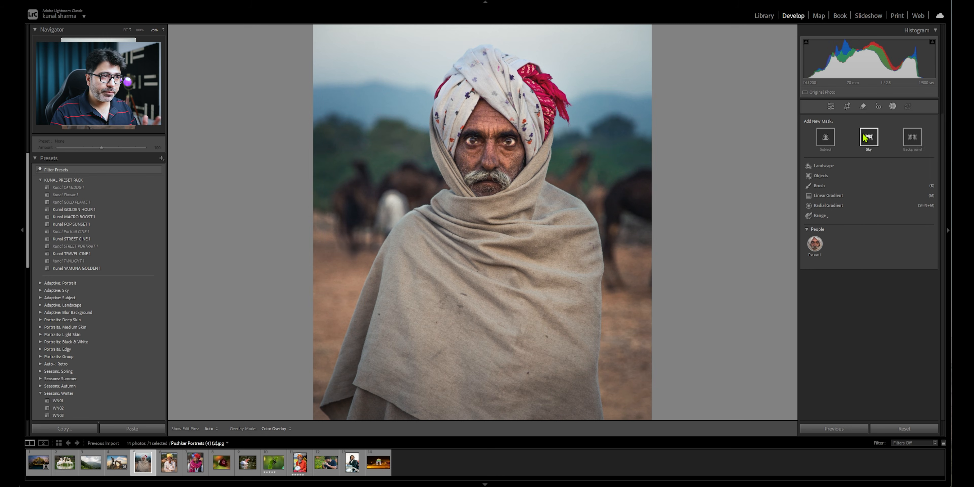
# - Mask the sky in HDR final output.jpg and set the mask's exposure to -0.31 and contrast to 21
pyautogui.click(87, 467)
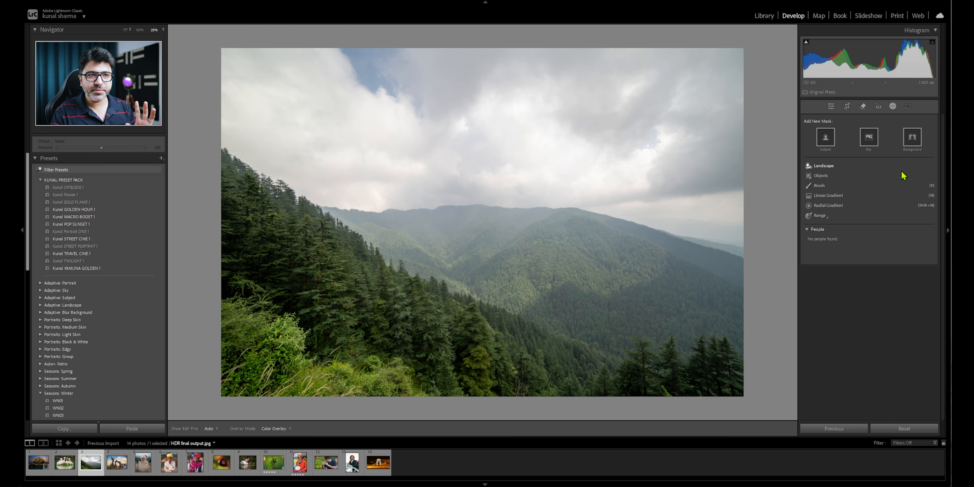
pyautogui.click(869, 140)
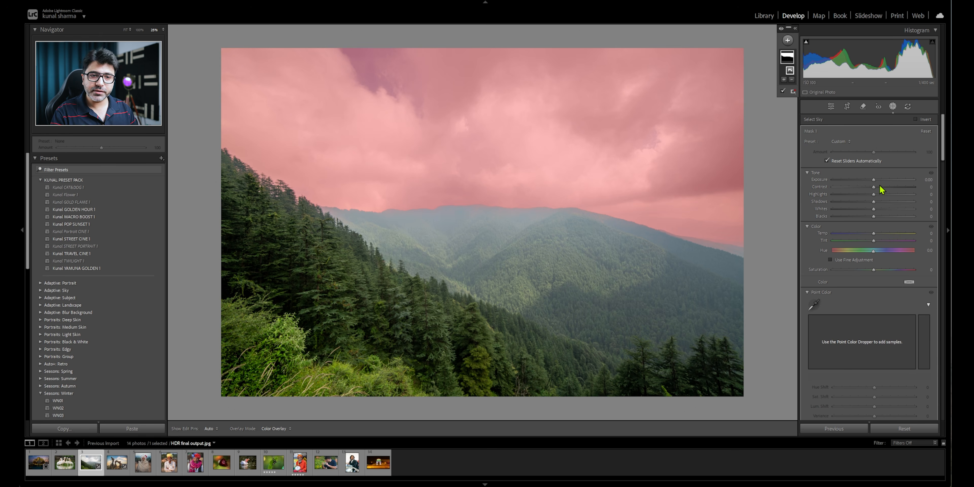
pyautogui.click(873, 180)
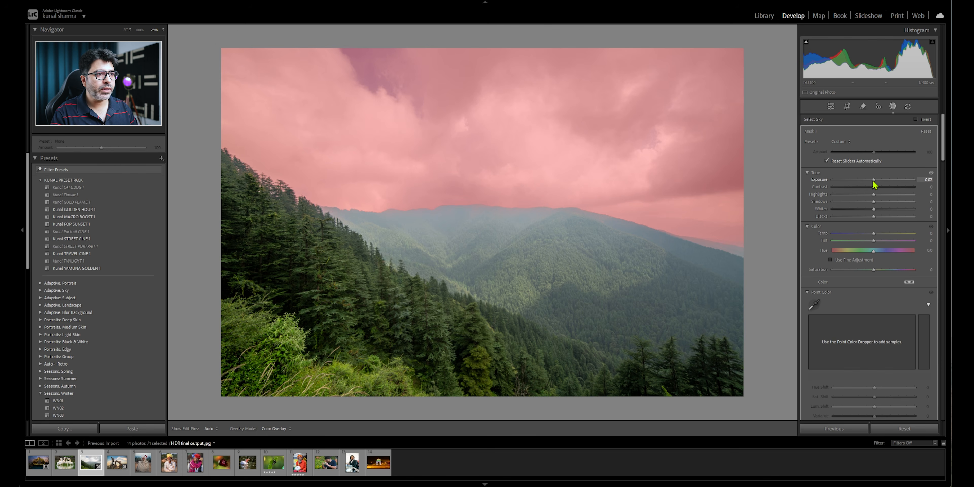
pyautogui.moveTo(873, 181)
pyautogui.mouseDown()
pyautogui.moveTo(854, 181)
pyautogui.moveTo(884, 181)
pyautogui.moveTo(864, 183)
pyautogui.moveTo(884, 191)
pyautogui.mouseUp()
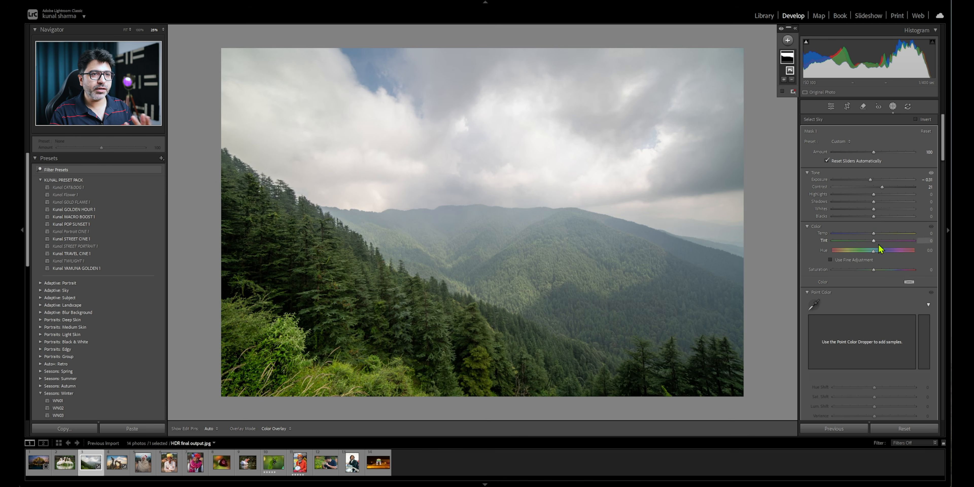
# - Raise the texture, clarity and dehaze of the sky mask
pyautogui.scroll(-10, 809, 281)
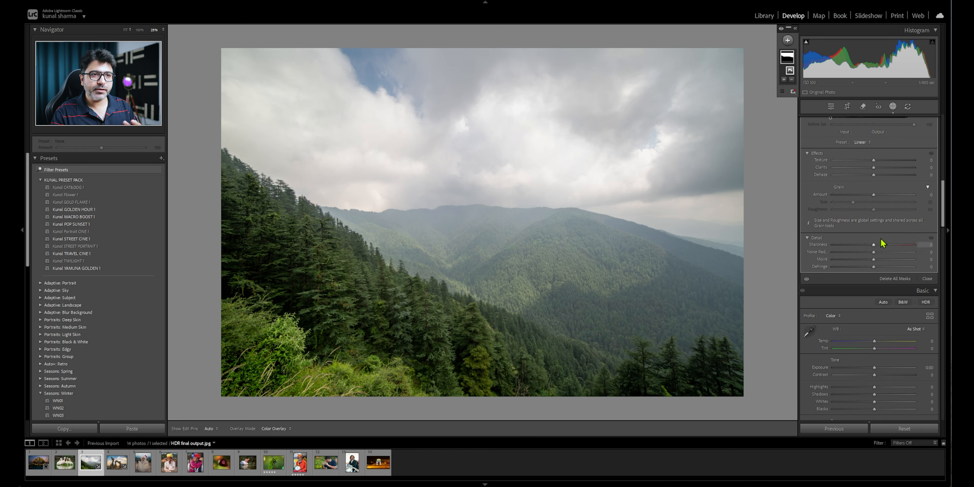
pyautogui.moveTo(874, 169); pyautogui.dragTo(887, 168)
pyautogui.click(878, 160)
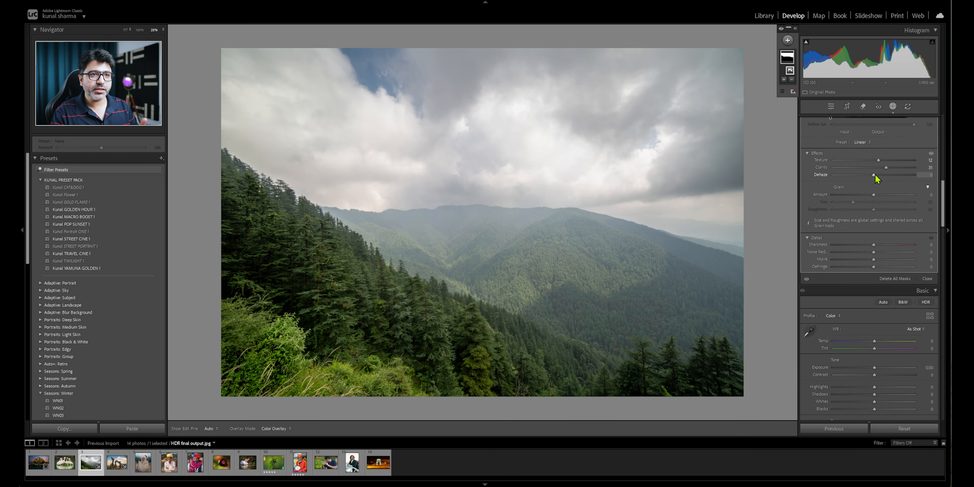
pyautogui.click(877, 175)
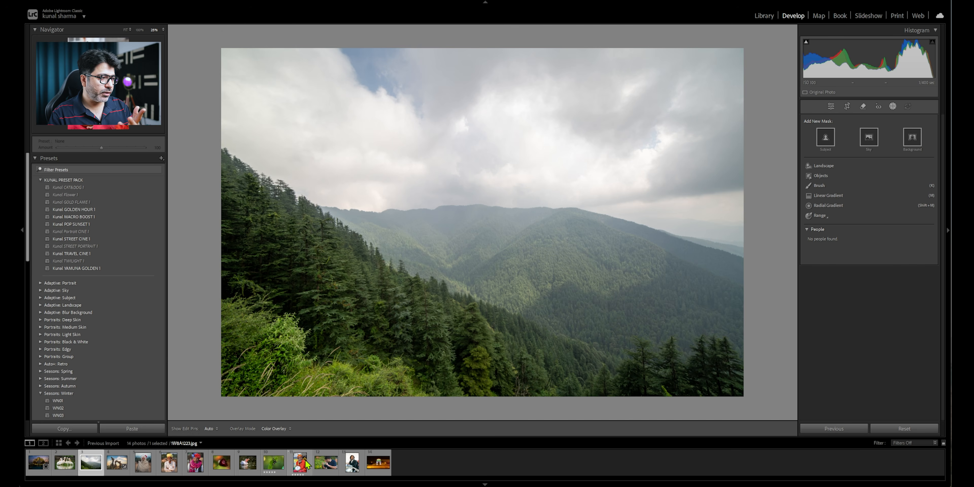
# - Mask the background behind the orange-turbaned musician and darken it with exposure -0.52, highlights -24, shadows -25 and blacks -20
pyautogui.click(305, 468)
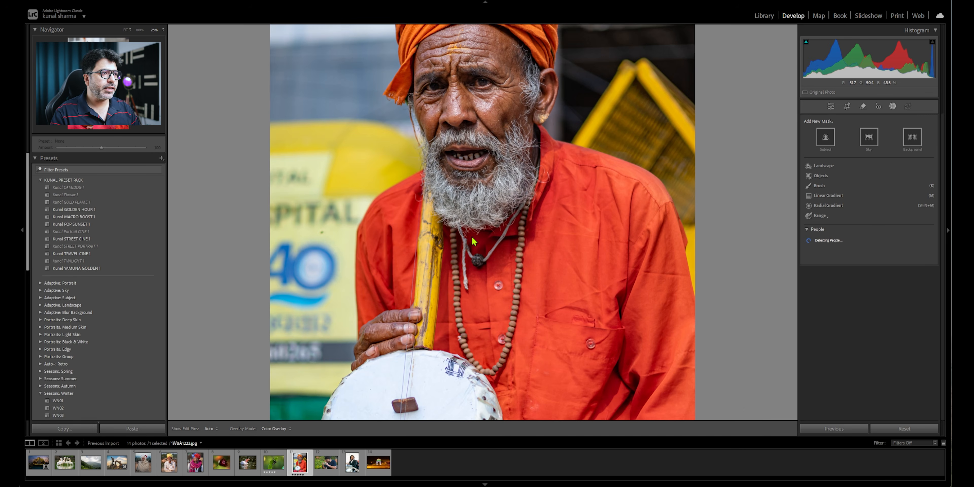
pyautogui.click(474, 240)
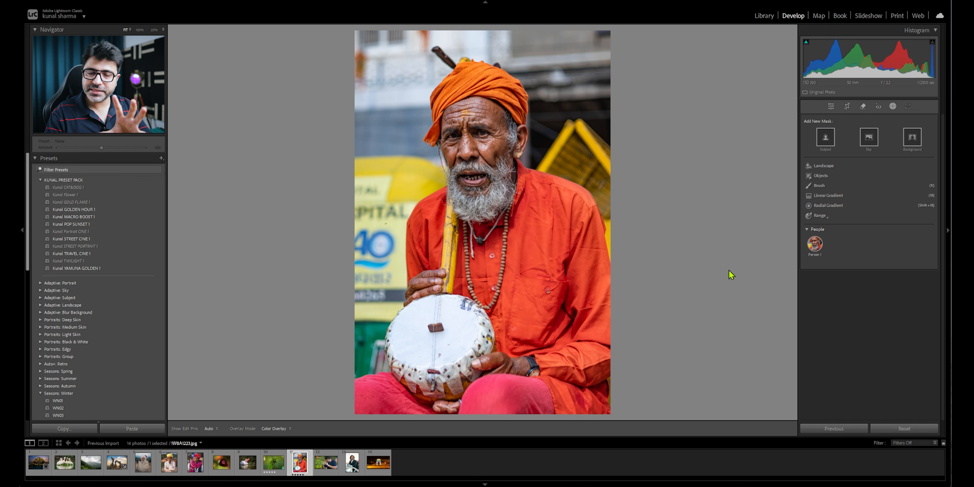
pyautogui.click(912, 137)
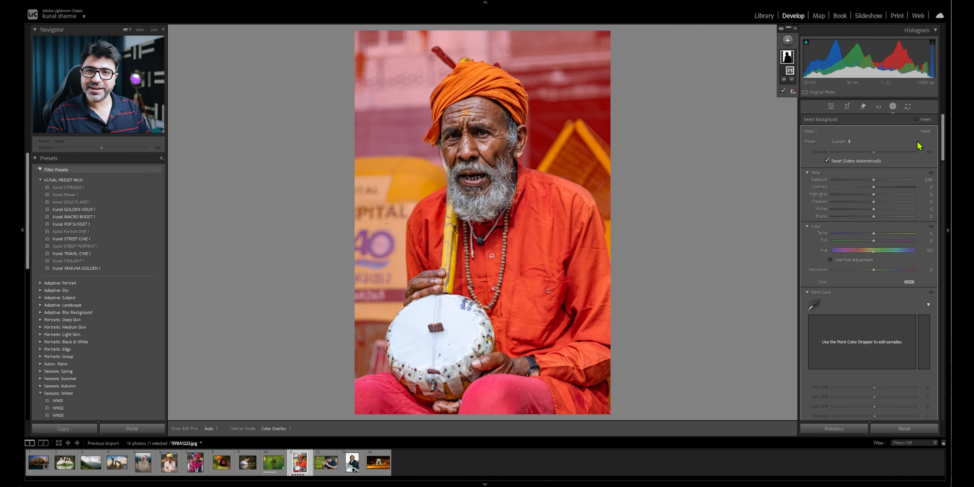
pyautogui.moveTo(873, 180); pyautogui.dragTo(863, 197)
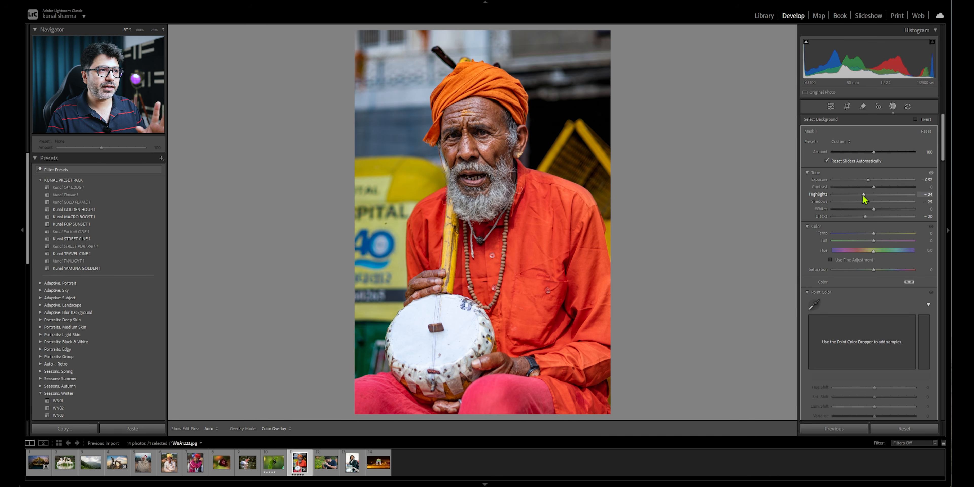
pyautogui.press('y')
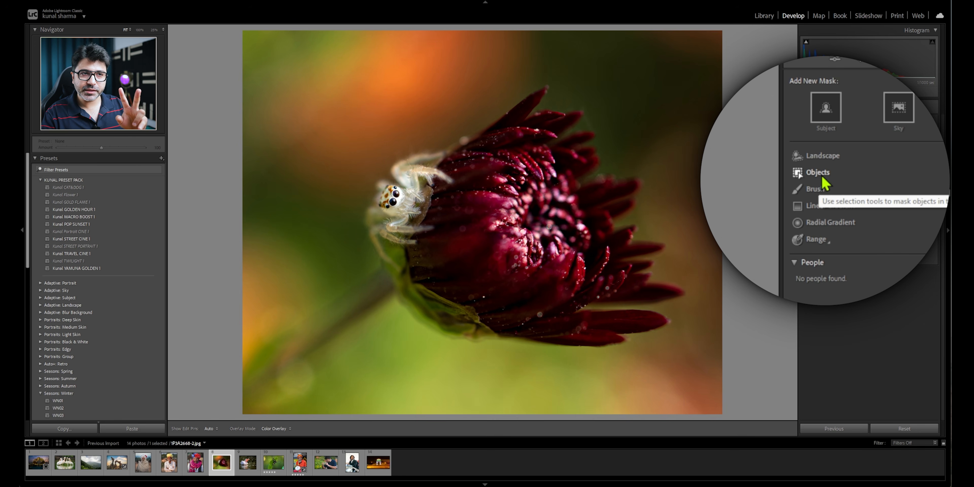
# - Brush over the spider on the dark red flower with an Objects mask
pyautogui.click(826, 181)
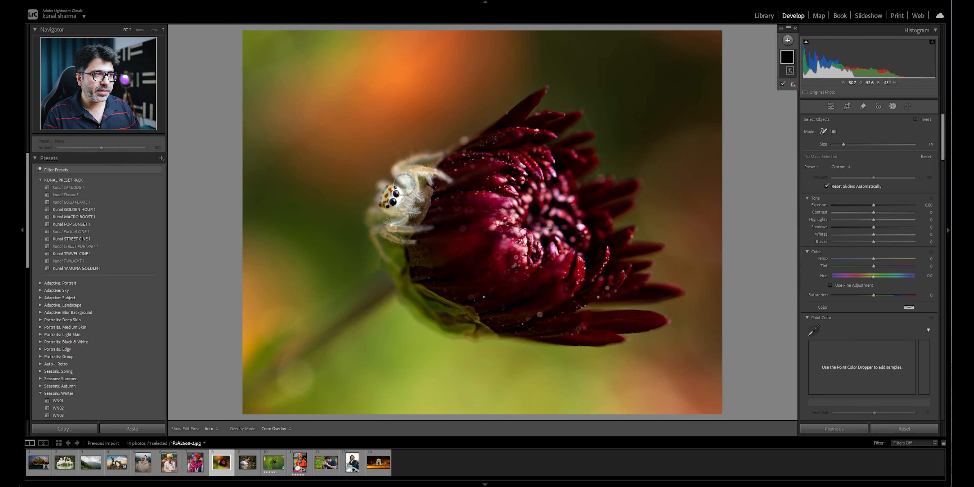
pyautogui.moveTo(410, 169)
pyautogui.mouseDown()
pyautogui.moveTo(389, 207)
pyautogui.moveTo(403, 226)
pyautogui.moveTo(418, 166)
pyautogui.moveTo(376, 206)
pyautogui.moveTo(383, 236)
pyautogui.moveTo(431, 181)
pyautogui.moveTo(412, 175)
pyautogui.mouseUp()
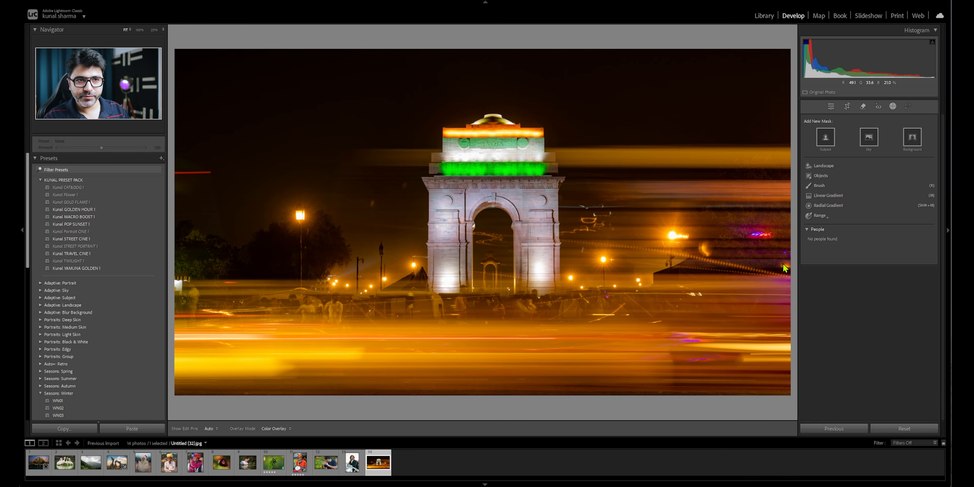
# - Try an Objects mask with temperature -21 on the illuminated monument arch, and reset the photo's edits
pyautogui.click(823, 176)
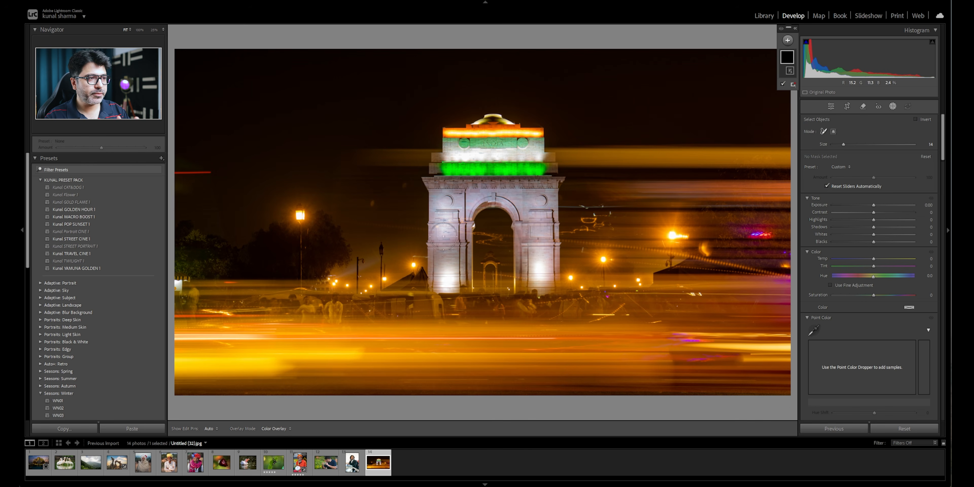
pyautogui.moveTo(446, 285)
pyautogui.mouseDown()
pyautogui.moveTo(457, 162)
pyautogui.moveTo(495, 141)
pyautogui.moveTo(516, 155)
pyautogui.moveTo(530, 289)
pyautogui.mouseUp()
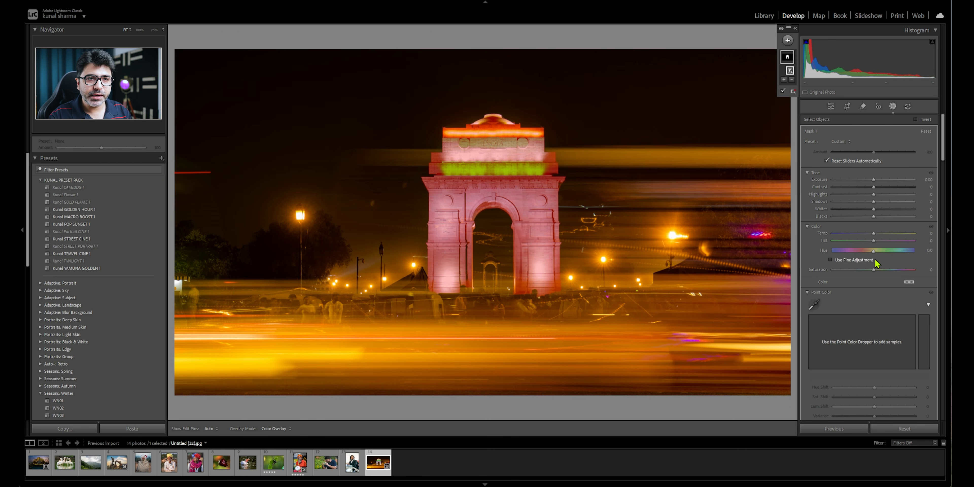
pyautogui.moveTo(874, 237); pyautogui.dragTo(867, 236)
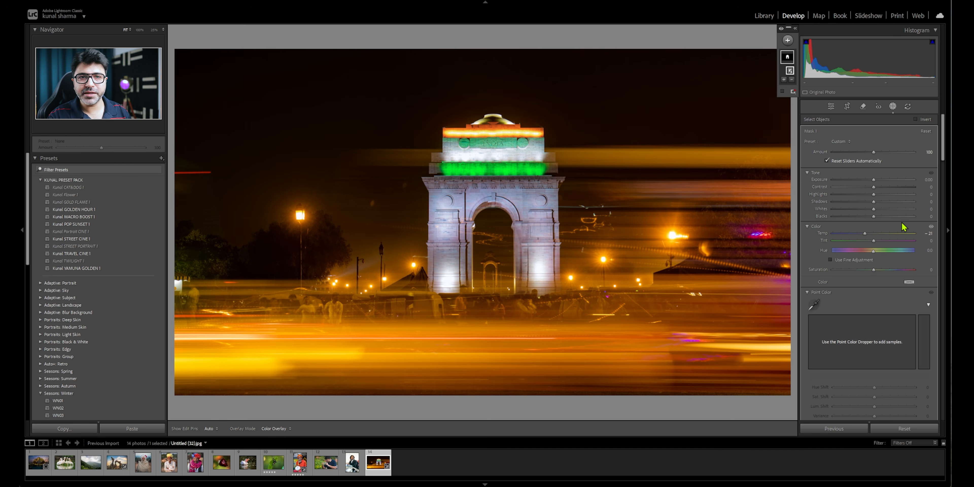
pyautogui.click(908, 429)
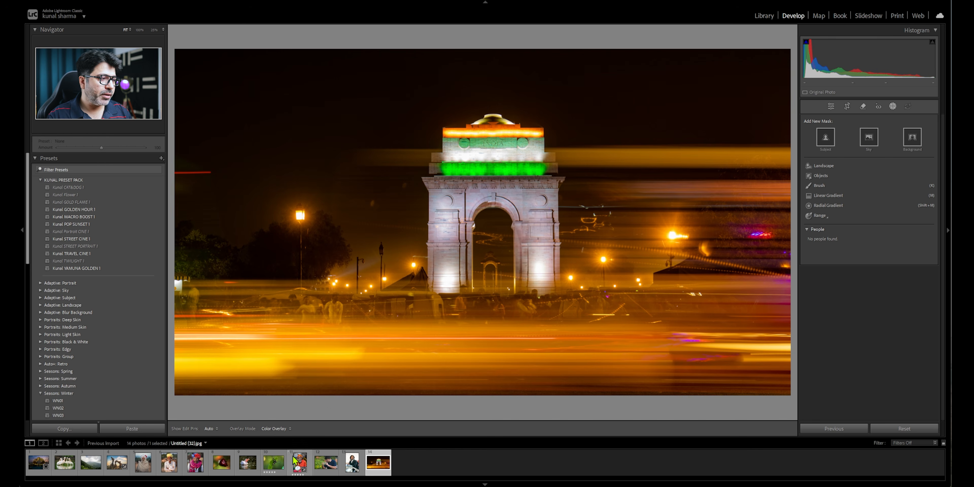
# - Paint a brush mask over the spider in the dark red flower photo, using a brush size of 3.0
pyautogui.click(222, 462)
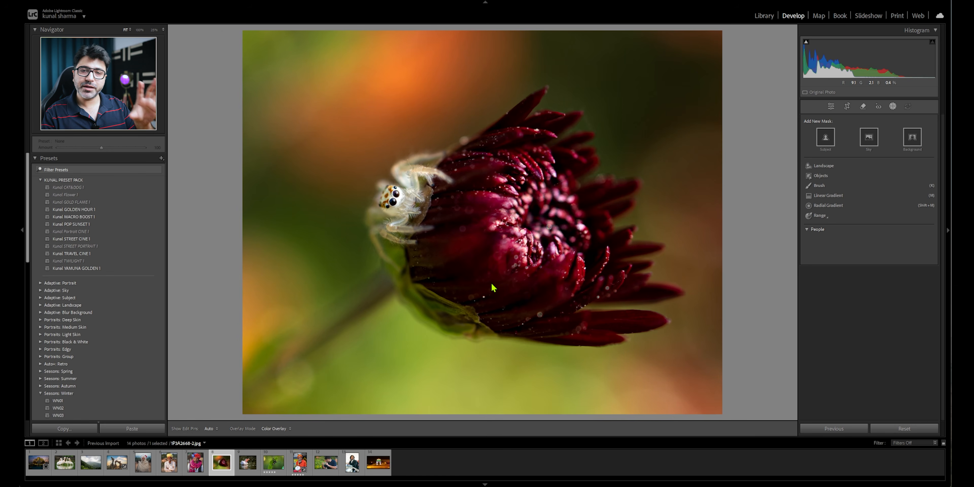
pyautogui.click(819, 185)
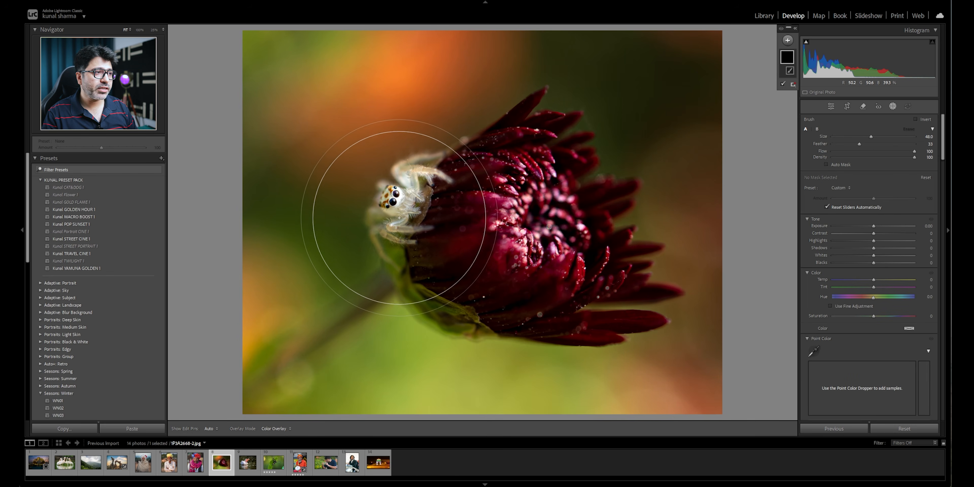
pyautogui.scroll(-5, 389, 201)
pyautogui.scroll(-10, 389, 200)
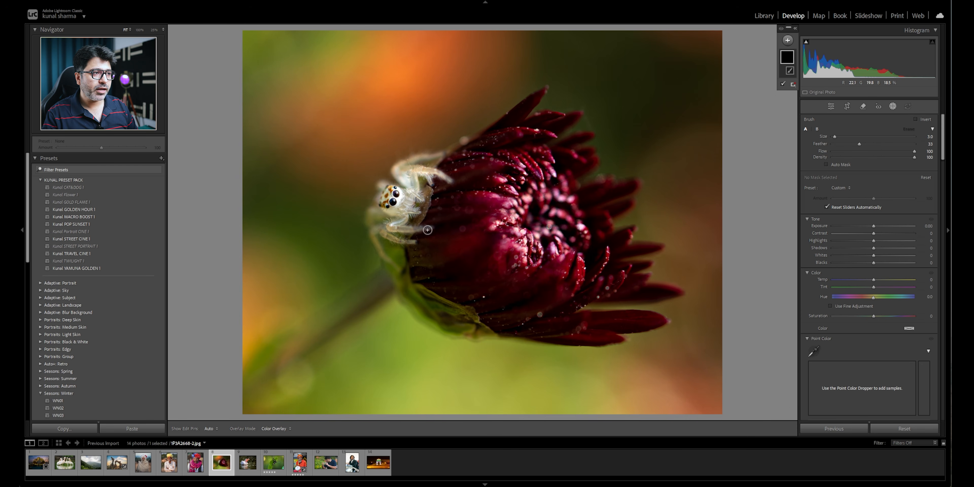
pyautogui.moveTo(429, 228); pyautogui.dragTo(388, 229)
pyautogui.moveTo(420, 202)
pyautogui.mouseDown()
pyautogui.moveTo(420, 177)
pyautogui.moveTo(450, 182)
pyautogui.moveTo(426, 167)
pyautogui.moveTo(438, 156)
pyautogui.moveTo(404, 159)
pyautogui.moveTo(394, 165)
pyautogui.moveTo(405, 184)
pyautogui.moveTo(377, 186)
pyautogui.moveTo(368, 226)
pyautogui.moveTo(399, 269)
pyautogui.mouseUp()
pyautogui.moveTo(376, 227)
pyautogui.mouseDown()
pyautogui.moveTo(413, 241)
pyautogui.moveTo(380, 232)
pyautogui.moveTo(396, 218)
pyautogui.moveTo(409, 227)
pyautogui.moveTo(418, 208)
pyautogui.moveTo(402, 215)
pyautogui.moveTo(411, 192)
pyautogui.moveTo(385, 207)
pyautogui.mouseUp()
pyautogui.moveTo(418, 178)
pyautogui.mouseDown()
pyautogui.moveTo(391, 170)
pyautogui.moveTo(436, 179)
pyautogui.moveTo(419, 187)
pyautogui.moveTo(417, 210)
pyautogui.mouseUp()
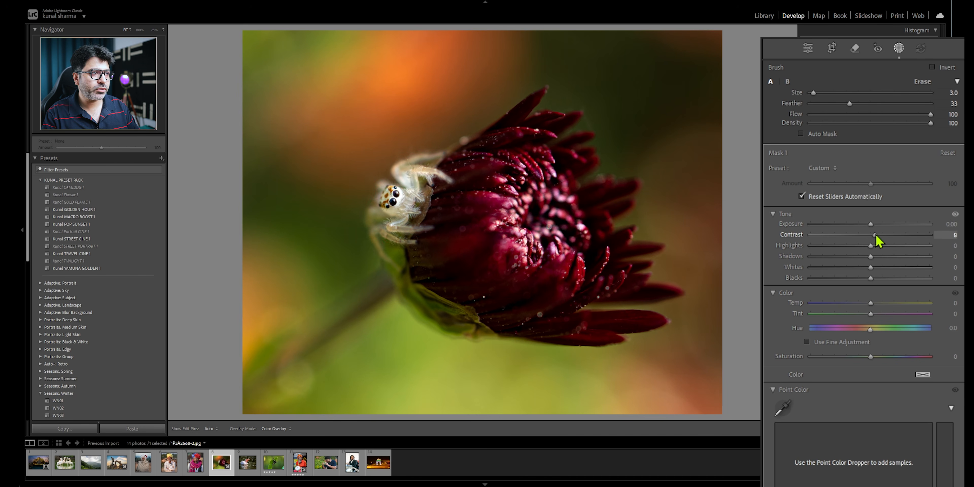
# - Set the contrast of the spider's brush mask to 7 and adjust its effects
pyautogui.moveTo(907, 235); pyautogui.dragTo(835, 238)
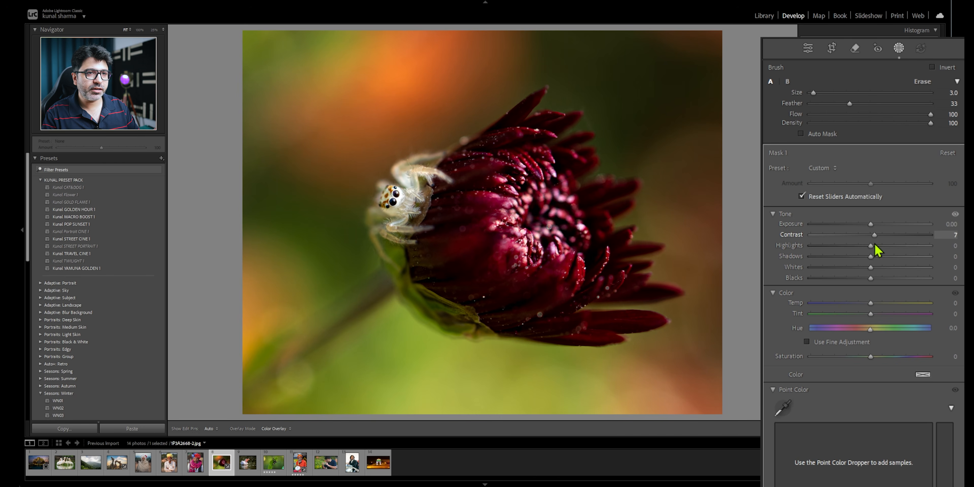
pyautogui.scroll(-5, 771, 370)
pyautogui.scroll(-5, 771, 369)
pyautogui.moveTo(870, 320)
pyautogui.mouseDown()
pyautogui.moveTo(899, 320)
pyautogui.moveTo(842, 331)
pyautogui.moveTo(876, 330)
pyautogui.mouseUp()
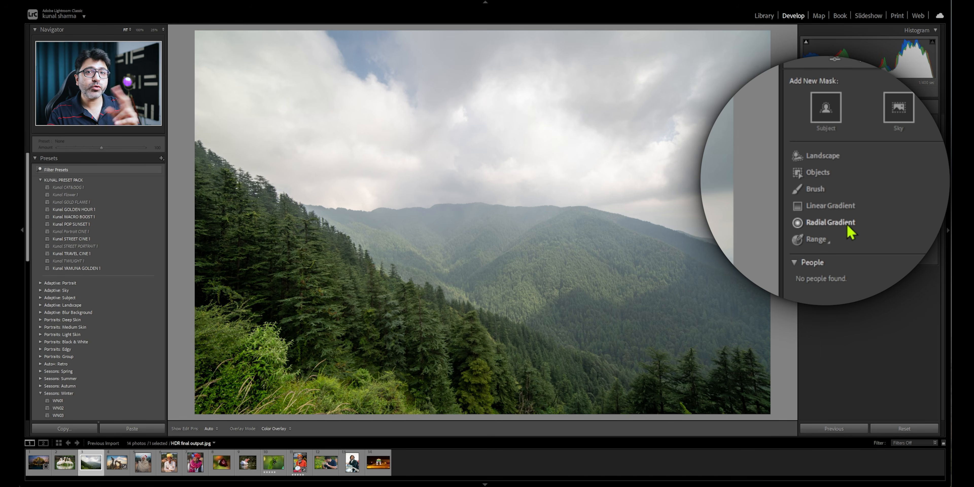
# - Add a linear gradient mask from the clouds down to the mountain ridge and set its exposure to -1.25
pyautogui.click(844, 207)
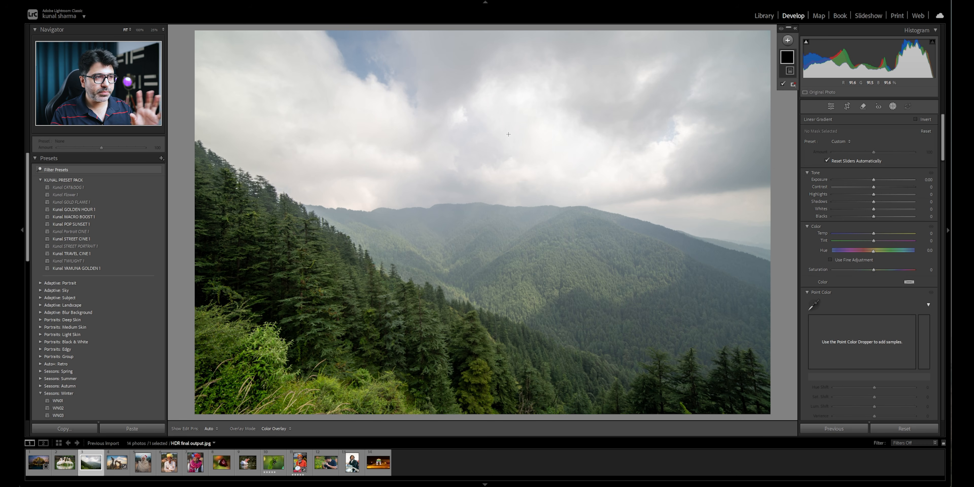
pyautogui.moveTo(504, 129); pyautogui.dragTo(496, 229)
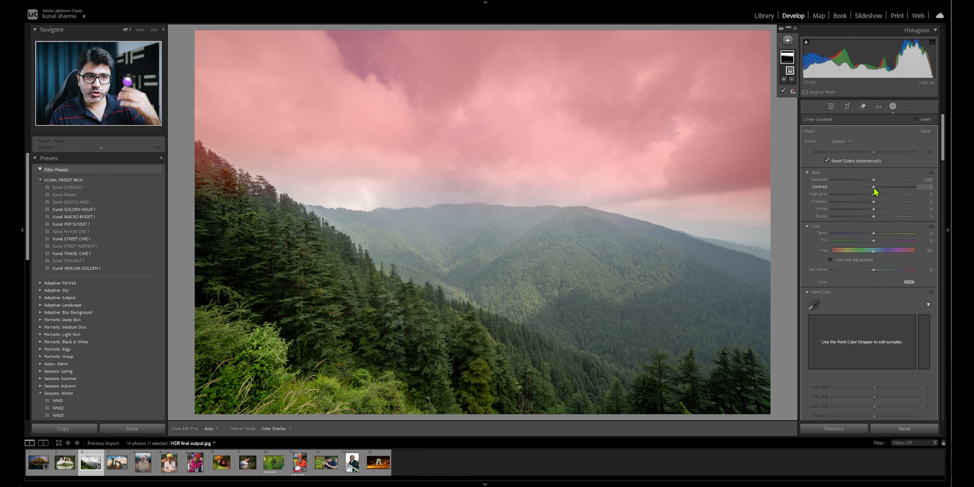
pyautogui.moveTo(875, 184); pyautogui.dragTo(863, 184)
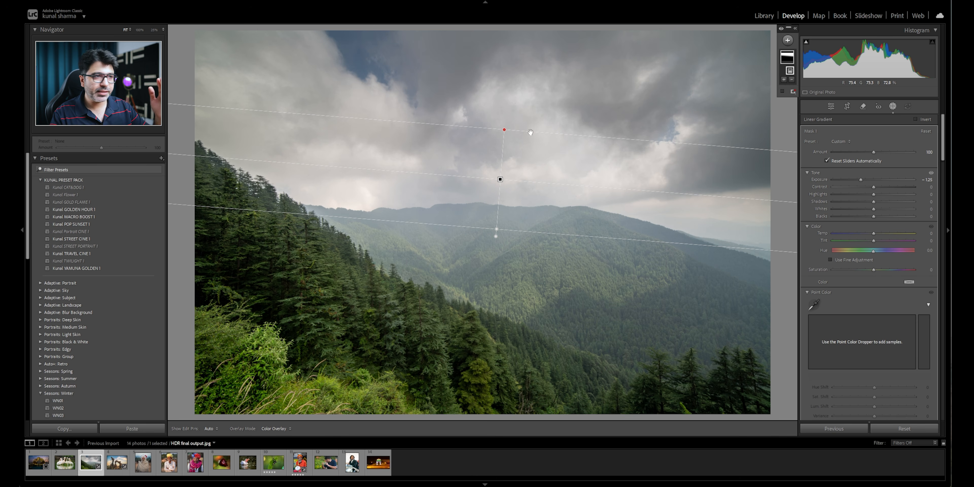
# - Extend the linear gradient's lower edge further down the mountains, and adjust its rotation and position
pyautogui.moveTo(530, 231); pyautogui.dragTo(530, 251)
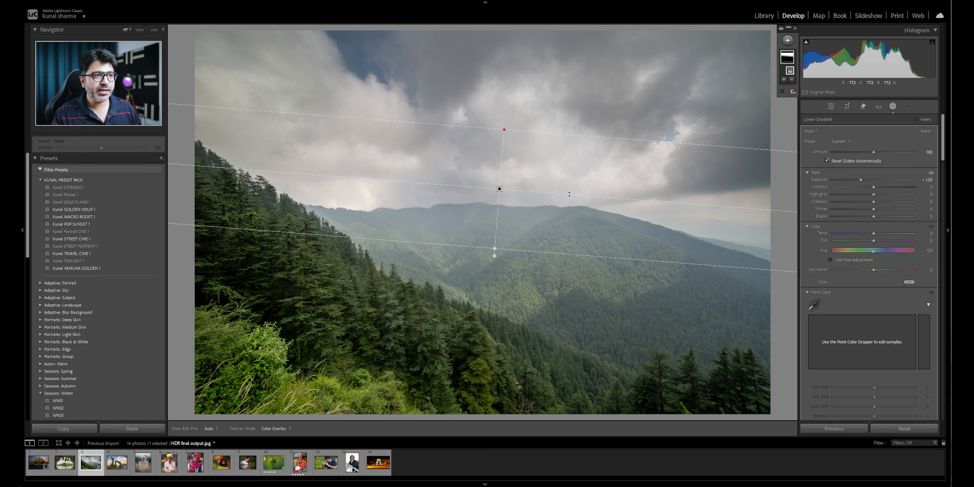
pyautogui.moveTo(571, 194); pyautogui.dragTo(648, 206)
pyautogui.moveTo(500, 188)
pyautogui.mouseDown()
pyautogui.moveTo(414, 181)
pyautogui.moveTo(488, 192)
pyautogui.mouseUp()
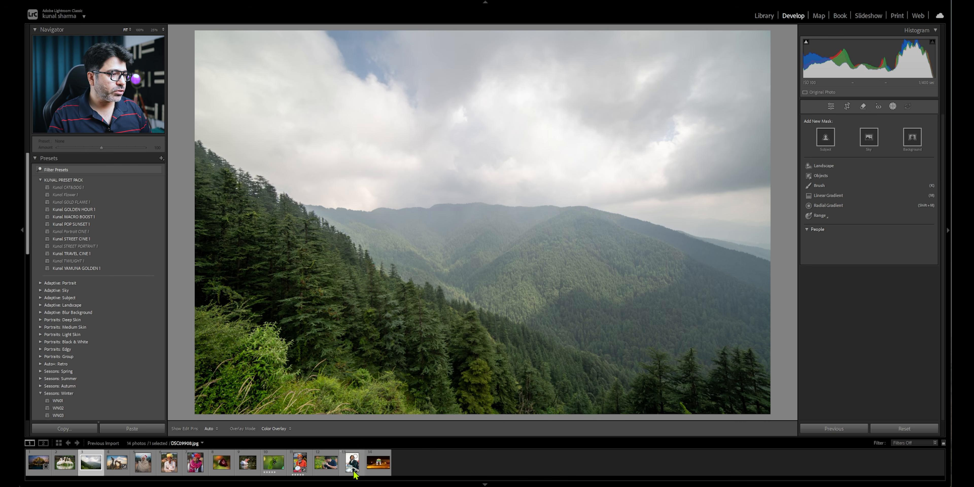
# - Add a radial gradient mask to the portrait of the man with the backpack, warm its temperature, and move it onto the background beside him
pyautogui.click(353, 469)
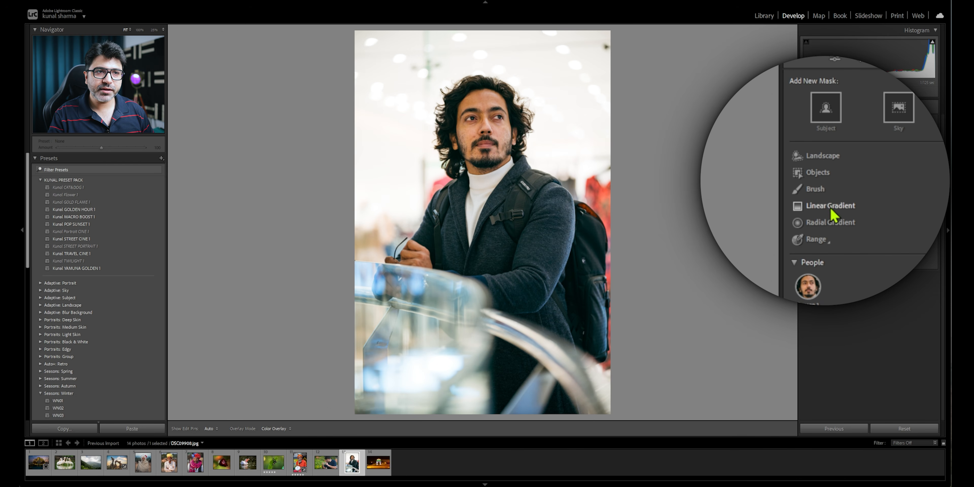
pyautogui.click(826, 226)
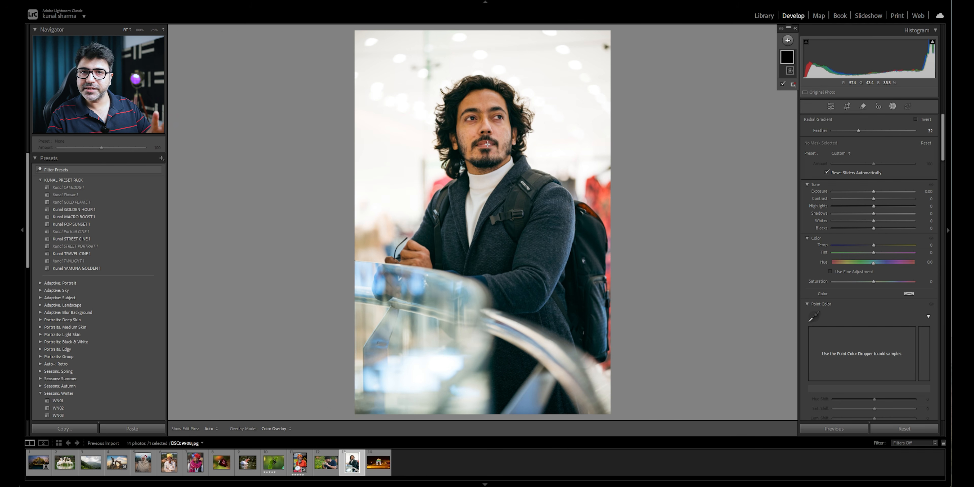
pyautogui.moveTo(566, 88)
pyautogui.mouseDown()
pyautogui.moveTo(602, 156)
pyautogui.moveTo(635, 185)
pyautogui.moveTo(578, 148)
pyautogui.moveTo(591, 144)
pyautogui.moveTo(651, 201)
pyautogui.mouseUp()
pyautogui.moveTo(875, 245); pyautogui.dragTo(891, 246)
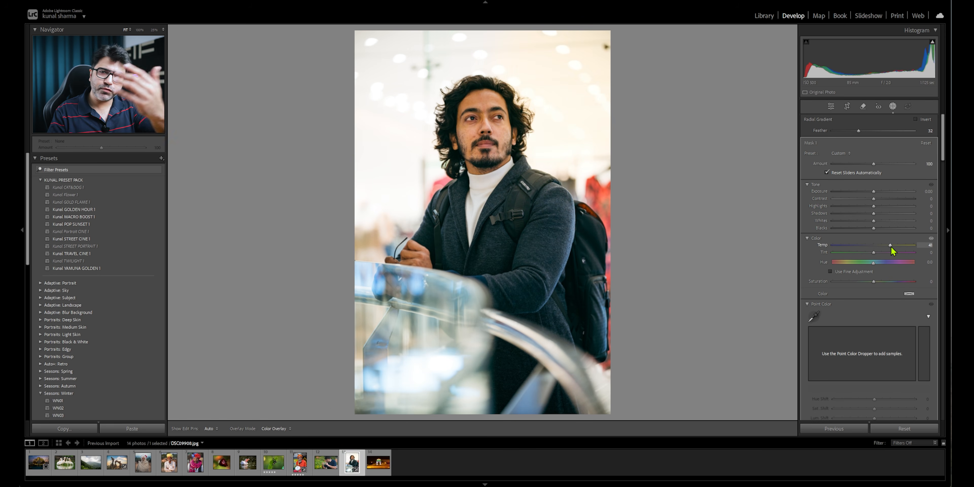
pyautogui.moveTo(567, 84); pyautogui.dragTo(381, 192)
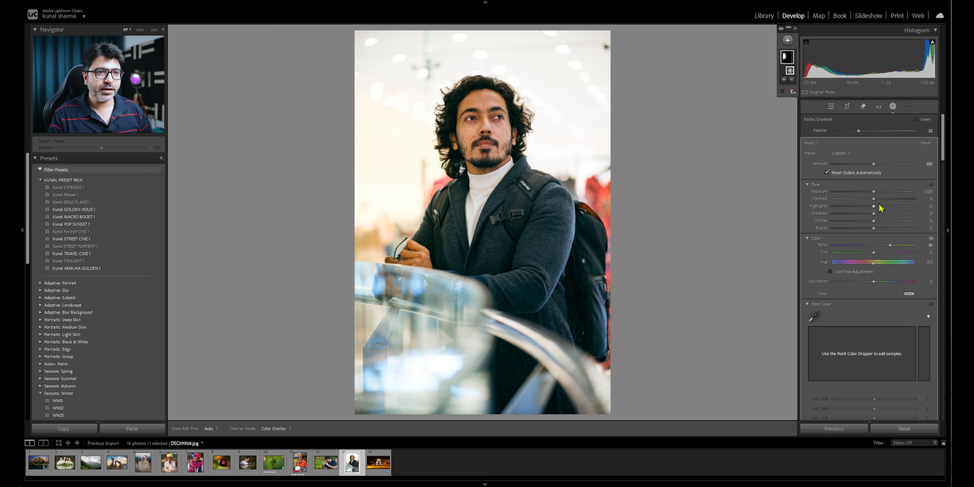
# - Duplicate the radial gradient within its mask, then place and resize the copy over the upper background near the man's head
pyautogui.rightClick(379, 192)
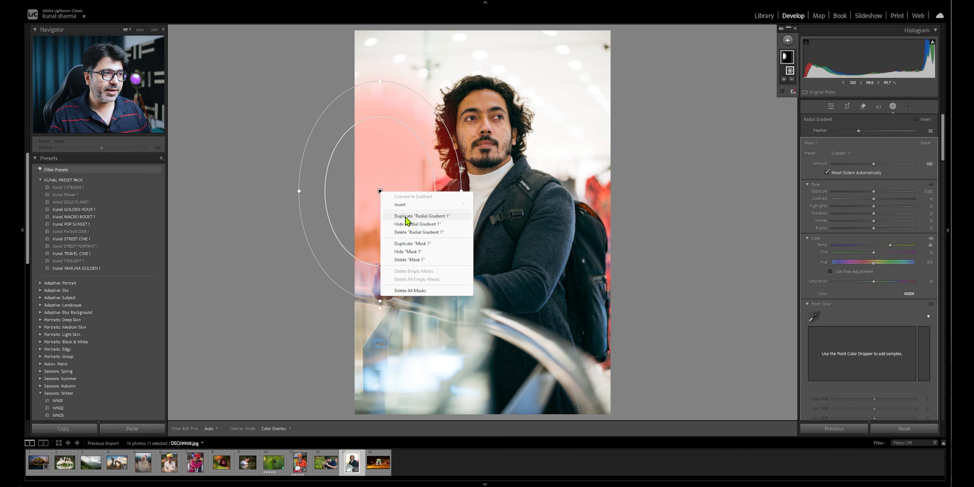
pyautogui.click(414, 217)
pyautogui.moveTo(380, 191); pyautogui.dragTo(394, 79)
pyautogui.moveTo(478, 79)
pyautogui.mouseDown()
pyautogui.moveTo(516, 80)
pyautogui.moveTo(431, 84)
pyautogui.moveTo(491, 81)
pyautogui.moveTo(482, 92)
pyautogui.mouseUp()
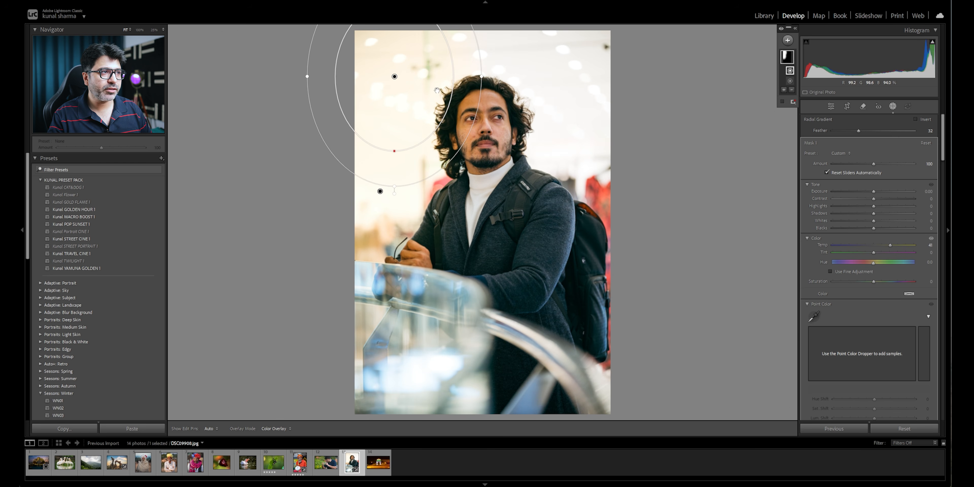
pyautogui.moveTo(394, 192); pyautogui.dragTo(405, 193)
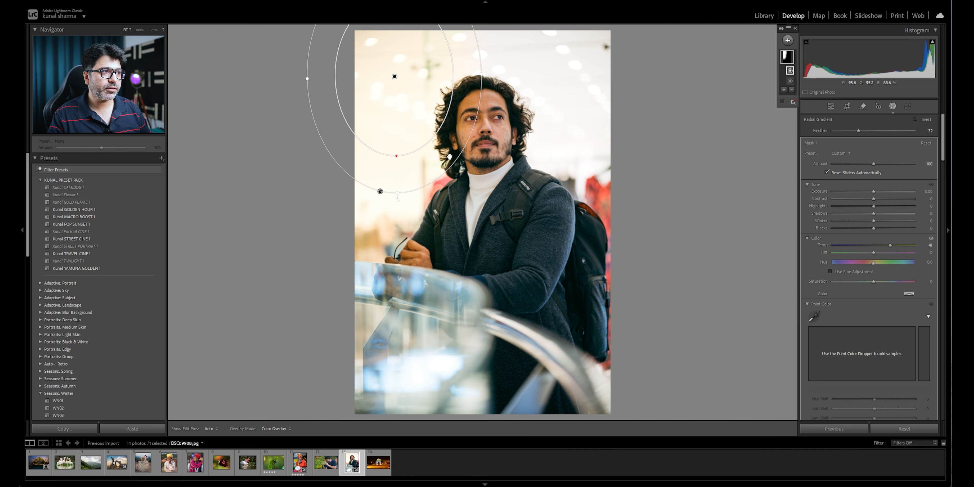
pyautogui.moveTo(395, 77)
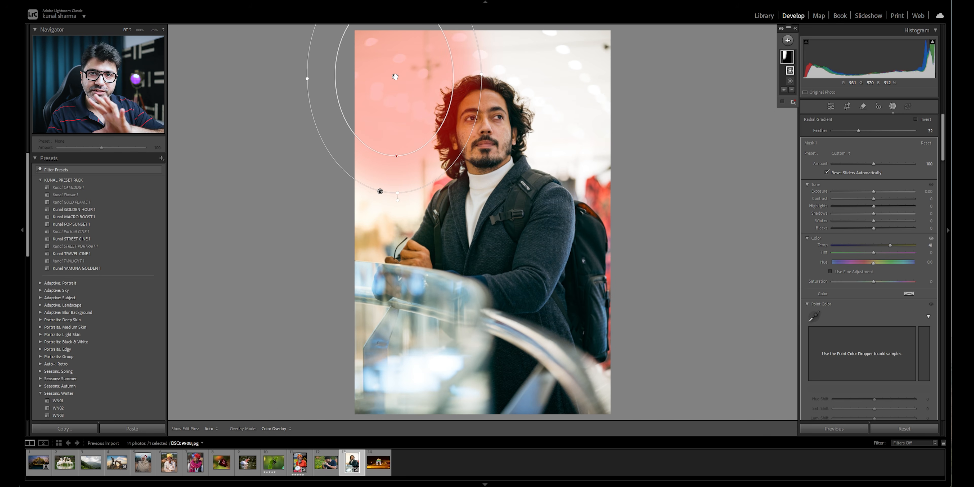
pyautogui.moveTo(395, 77); pyautogui.dragTo(389, 79)
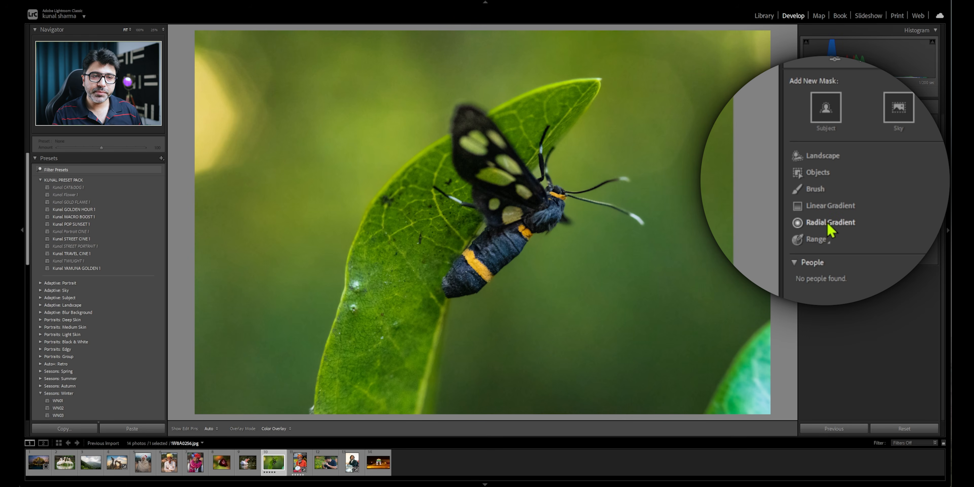
# - Add a radial gradient mask to the moth photo, rotate and stretch it along the insect's body, and adjust its exposure
pyautogui.click(828, 223)
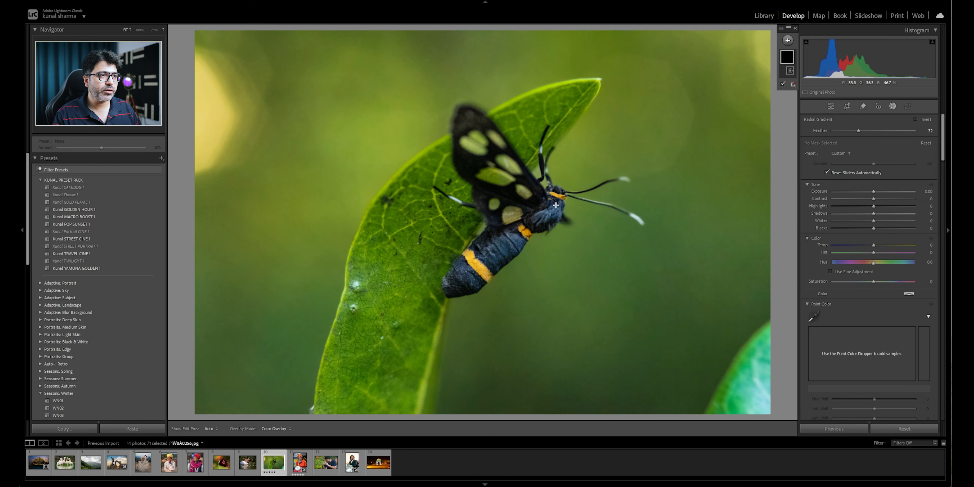
pyautogui.moveTo(526, 232); pyautogui.dragTo(543, 290)
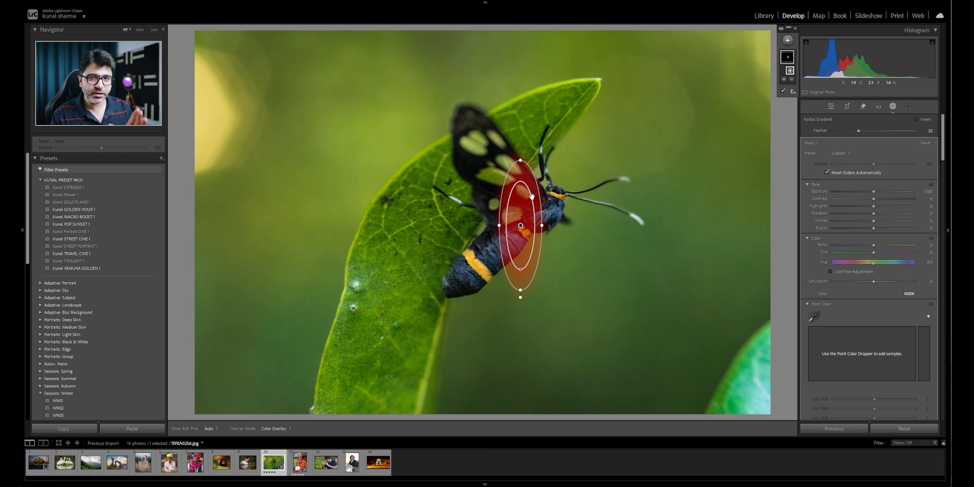
pyautogui.moveTo(531, 158); pyautogui.dragTo(556, 182)
pyautogui.moveTo(562, 198); pyautogui.dragTo(562, 198)
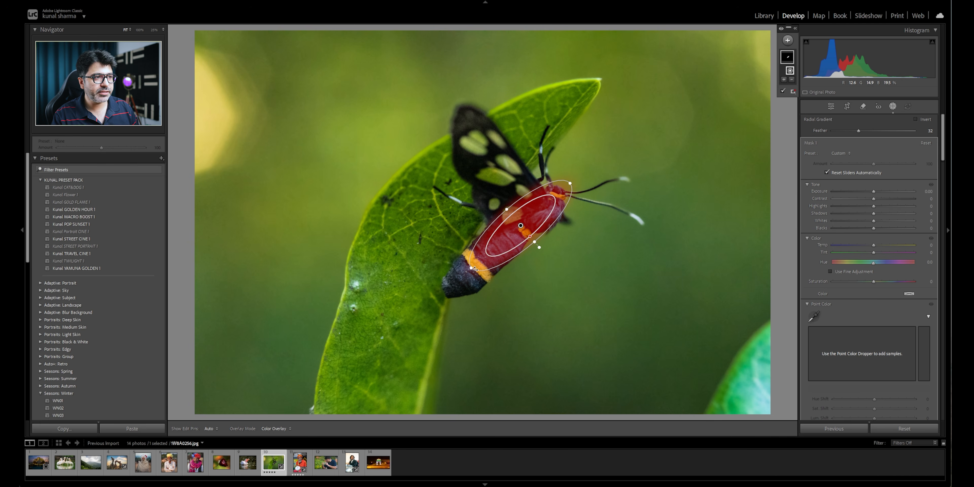
pyautogui.moveTo(469, 269); pyautogui.dragTo(435, 303)
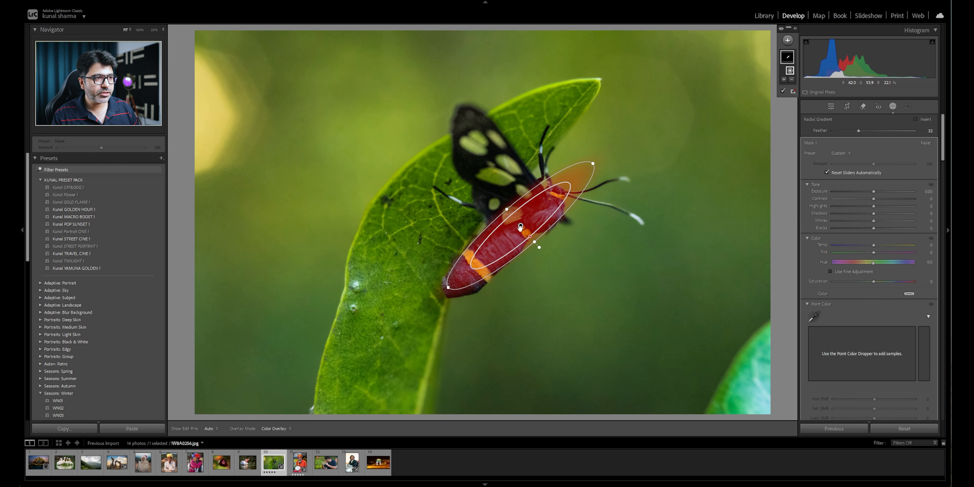
pyautogui.moveTo(873, 191); pyautogui.dragTo(878, 197)
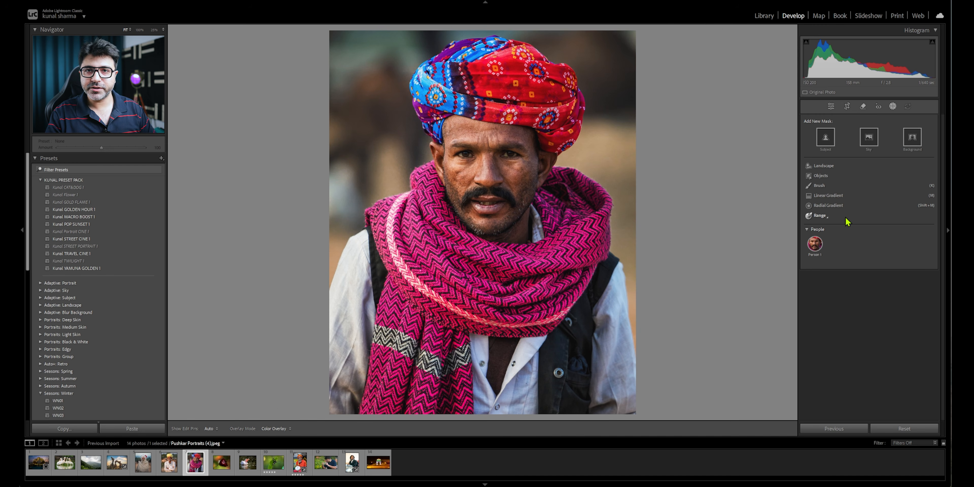
# - Add a color range mask sampled from the blue part of the man's turban and set Refine to 41
pyautogui.click(828, 218)
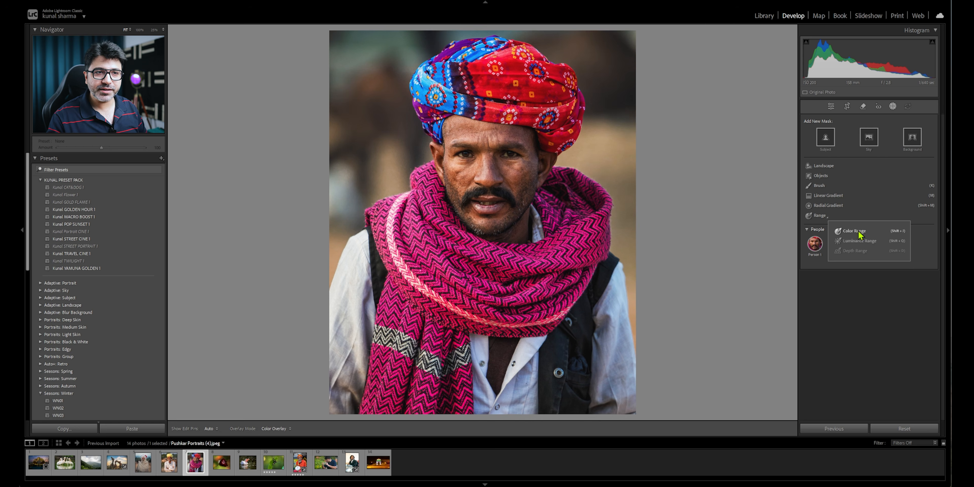
pyautogui.click(858, 232)
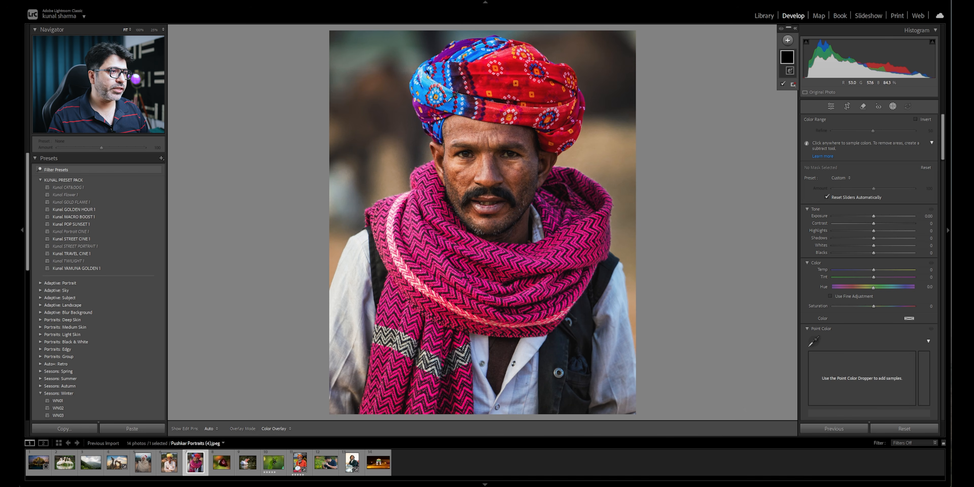
pyautogui.click(448, 101)
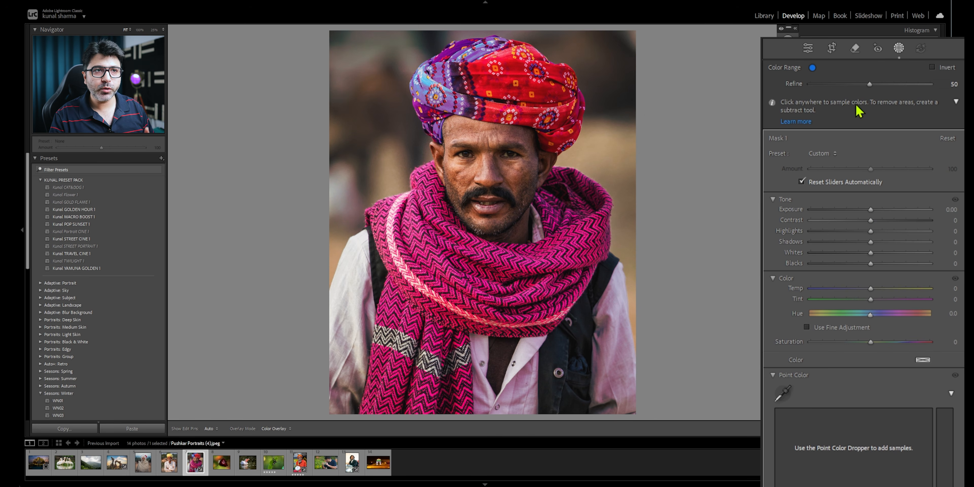
pyautogui.moveTo(870, 84)
pyautogui.mouseDown()
pyautogui.moveTo(830, 87)
pyautogui.moveTo(952, 98)
pyautogui.moveTo(838, 93)
pyautogui.moveTo(859, 92)
pyautogui.mouseUp()
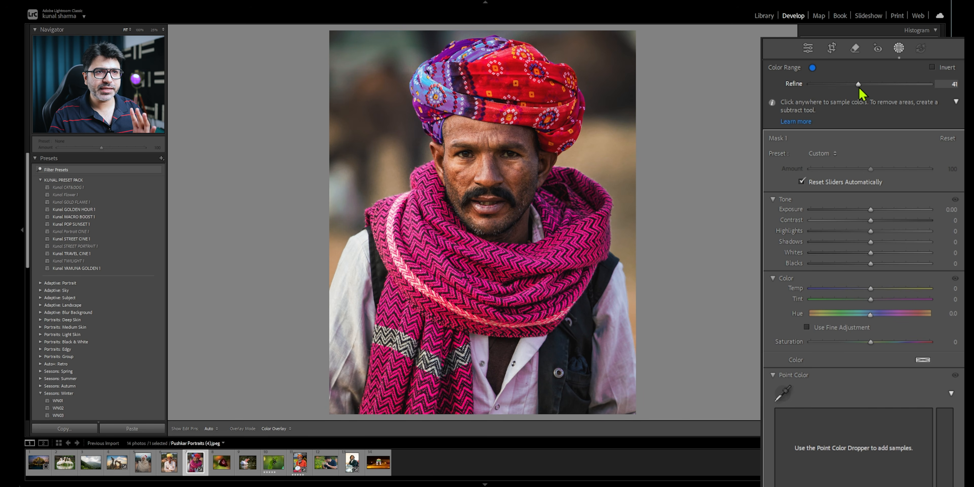
# - Set the blue color range mask's exposure to 0.02, temperature to -49 and saturation to 61
pyautogui.moveTo(872, 210)
pyautogui.mouseDown()
pyautogui.moveTo(849, 215)
pyautogui.moveTo(900, 213)
pyautogui.moveTo(863, 216)
pyautogui.moveTo(892, 213)
pyautogui.moveTo(871, 209)
pyautogui.mouseUp()
pyautogui.moveTo(871, 289); pyautogui.dragTo(841, 290)
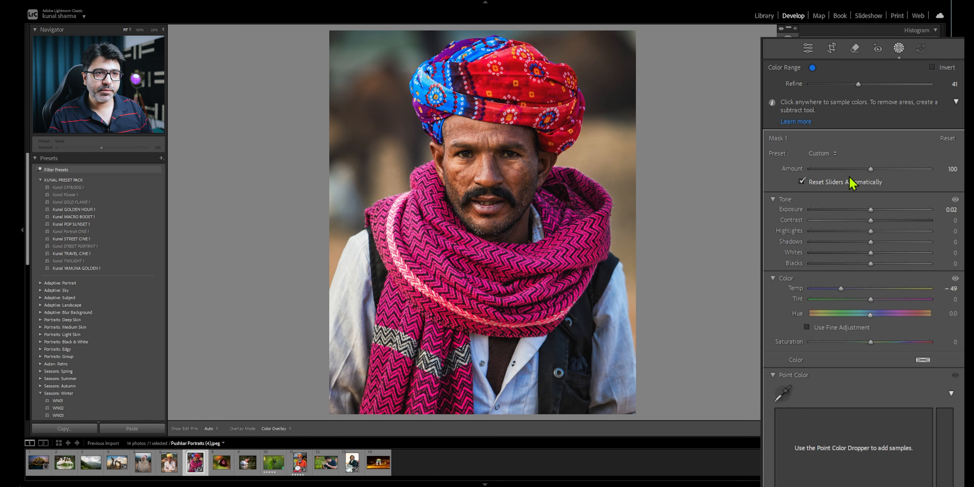
pyautogui.scroll(-6, 825, 393)
pyautogui.scroll(6, 839, 237)
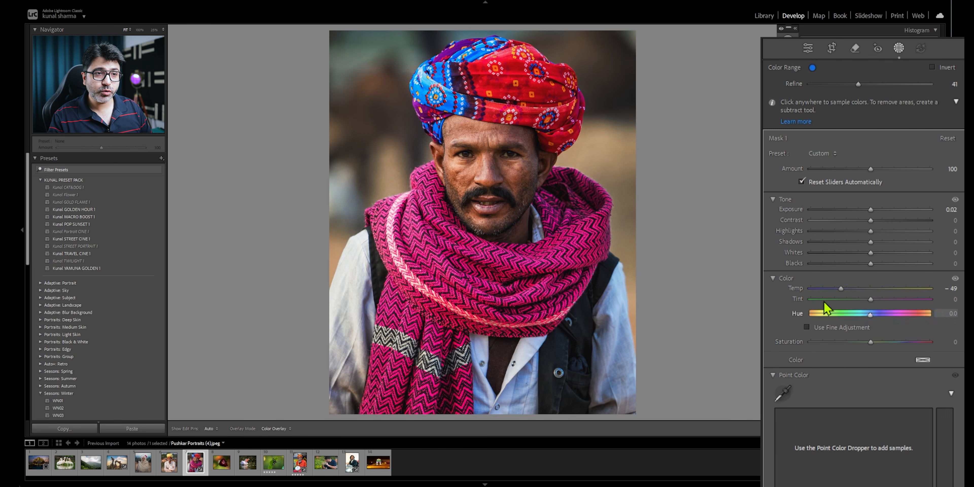
pyautogui.moveTo(869, 341); pyautogui.dragTo(910, 351)
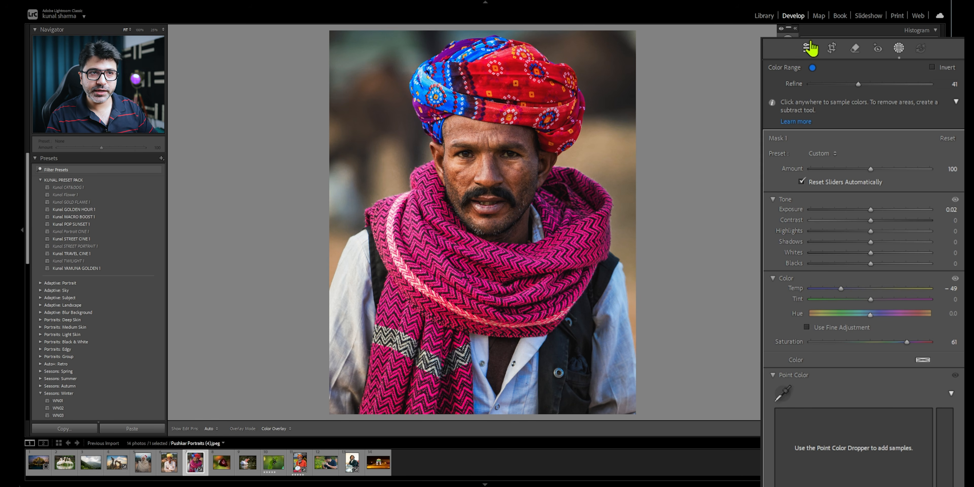
# - Reopen the masking tools and add a second color range mask sampled from the pink scarf
pyautogui.click(899, 53)
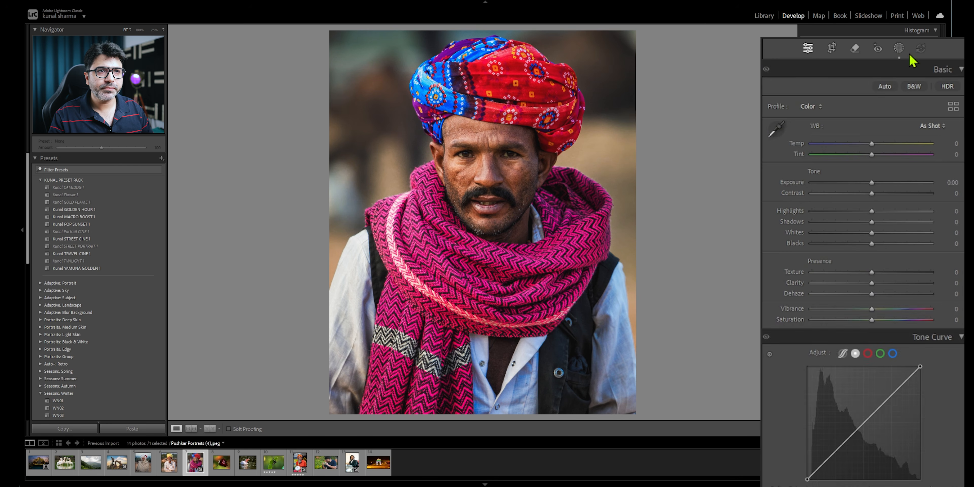
pyautogui.click(899, 50)
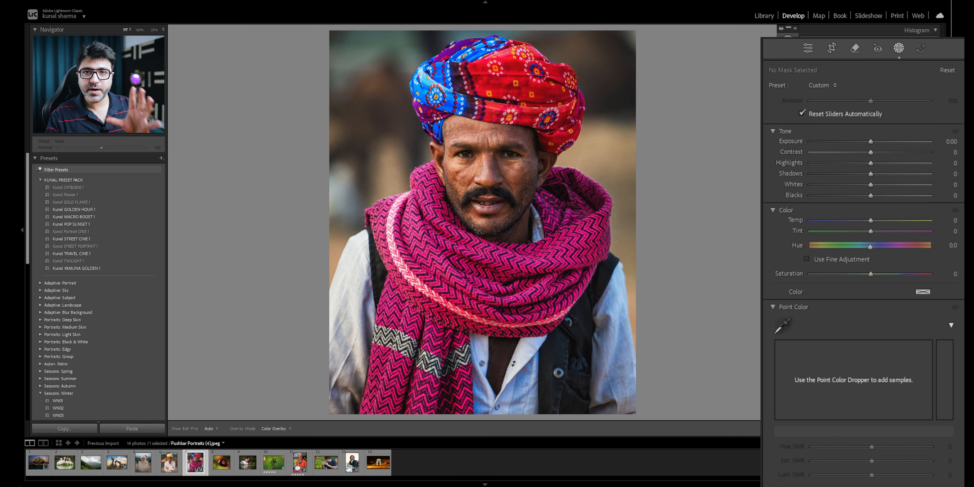
pyautogui.click(787, 39)
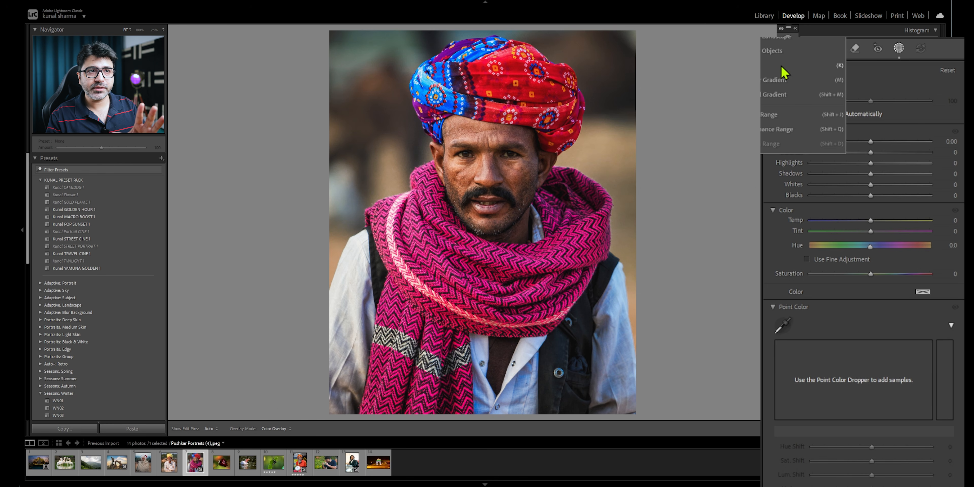
pyautogui.click(775, 114)
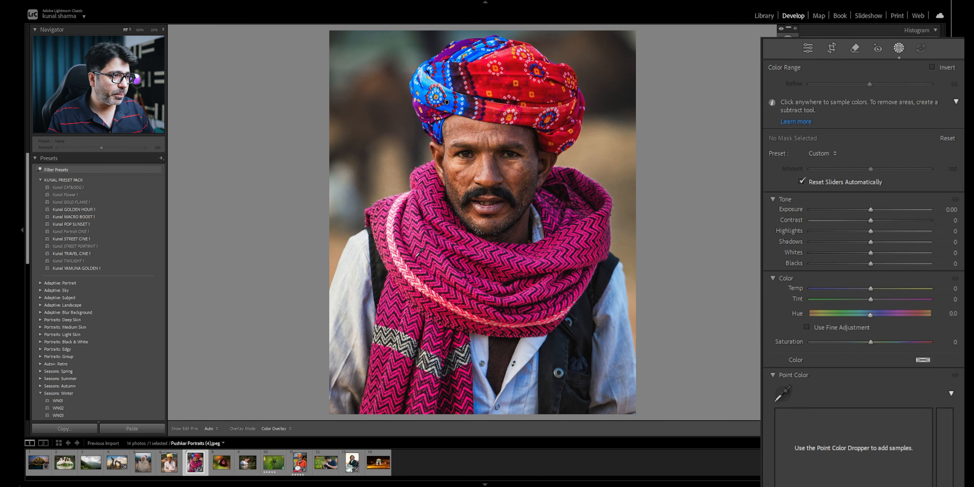
pyautogui.click(416, 250)
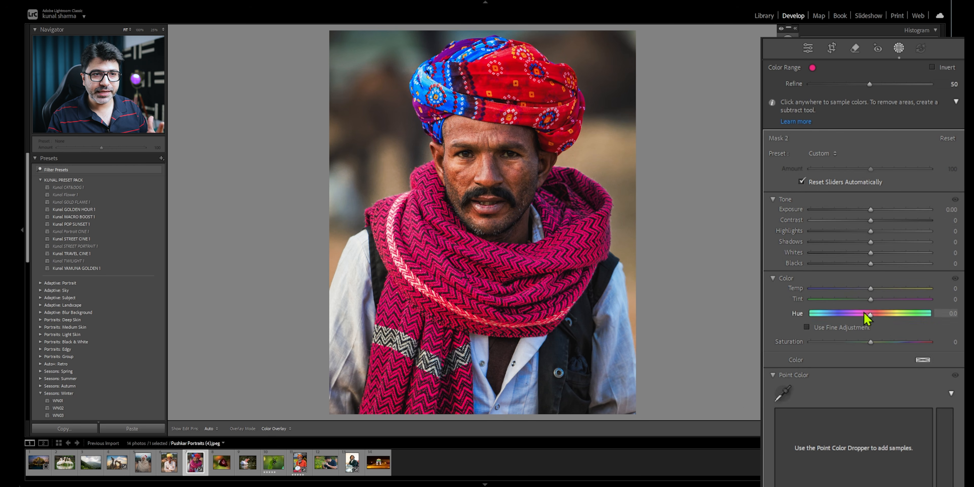
# - Set the scarf mask's hue to 126.4 and temperature to 21, and adjust its Refine amount
pyautogui.moveTo(871, 299); pyautogui.dragTo(910, 320)
pyautogui.moveTo(871, 289)
pyautogui.mouseDown()
pyautogui.moveTo(838, 291)
pyautogui.moveTo(884, 293)
pyautogui.mouseUp()
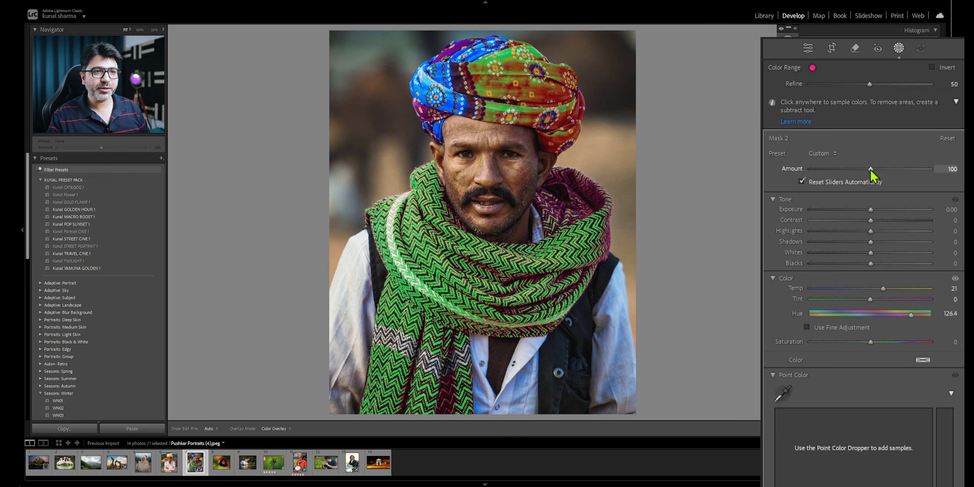
pyautogui.moveTo(870, 90)
pyautogui.mouseDown()
pyautogui.moveTo(845, 93)
pyautogui.moveTo(908, 97)
pyautogui.moveTo(851, 101)
pyautogui.moveTo(862, 101)
pyautogui.mouseUp()
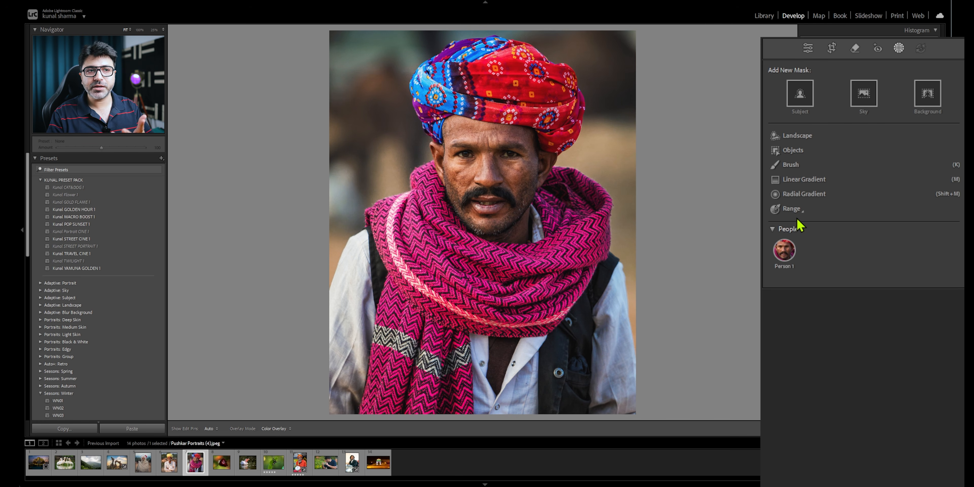
# - Add a luminance range mask sampled from the man's face, limit its range to 88/97–100/100, and set exposure to 0.27
pyautogui.click(804, 216)
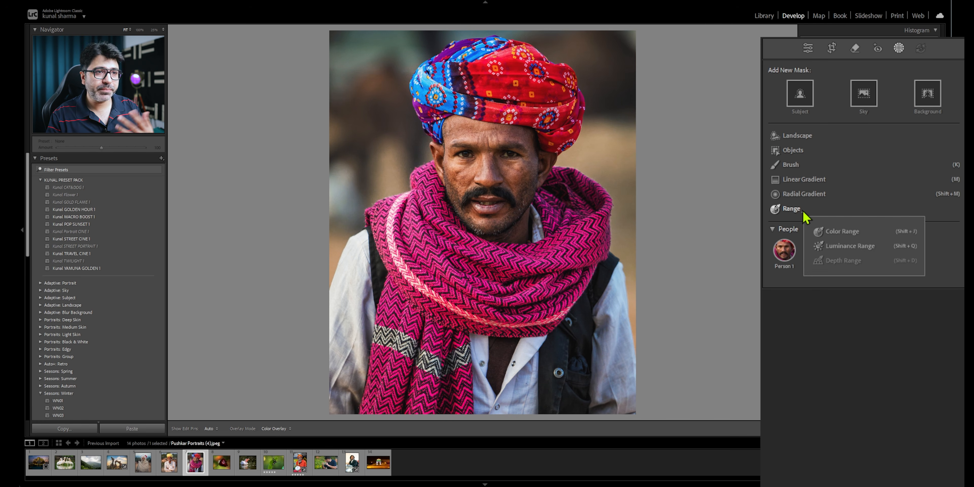
pyautogui.click(843, 251)
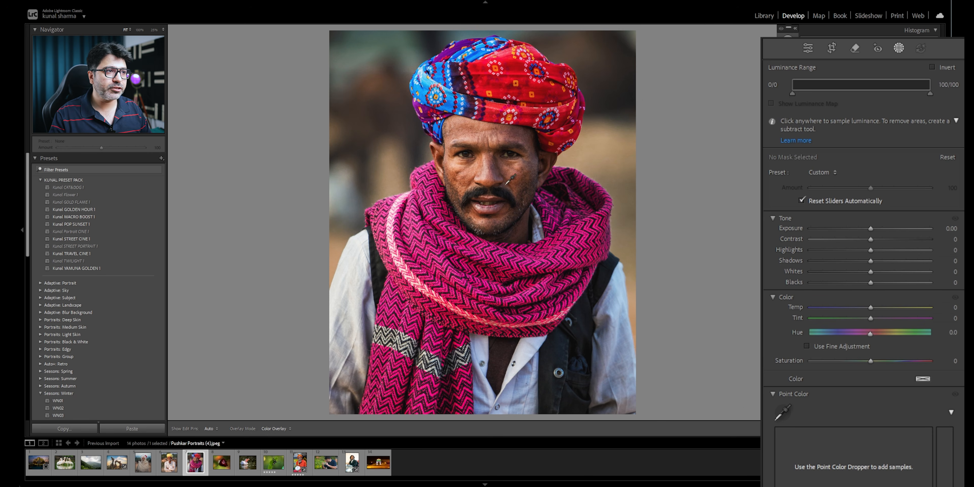
pyautogui.click(485, 175)
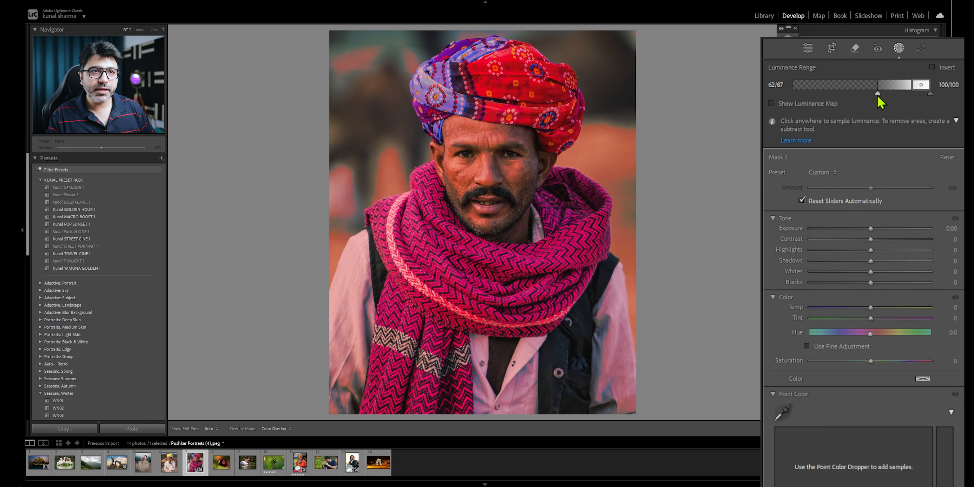
pyautogui.moveTo(912, 88)
pyautogui.mouseDown()
pyautogui.moveTo(836, 95)
pyautogui.moveTo(926, 102)
pyautogui.moveTo(913, 101)
pyautogui.mouseUp()
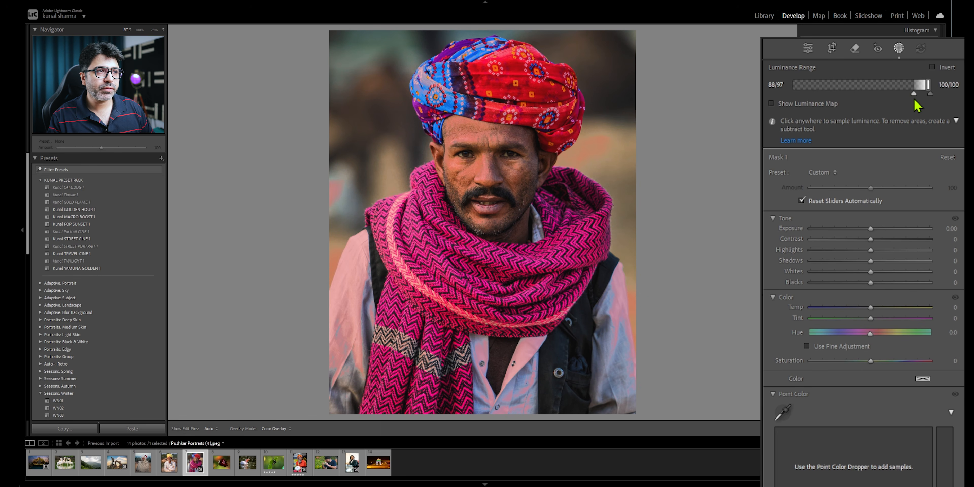
pyautogui.moveTo(868, 229)
pyautogui.mouseDown()
pyautogui.moveTo(855, 229)
pyautogui.moveTo(884, 229)
pyautogui.moveTo(873, 229)
pyautogui.mouseUp()
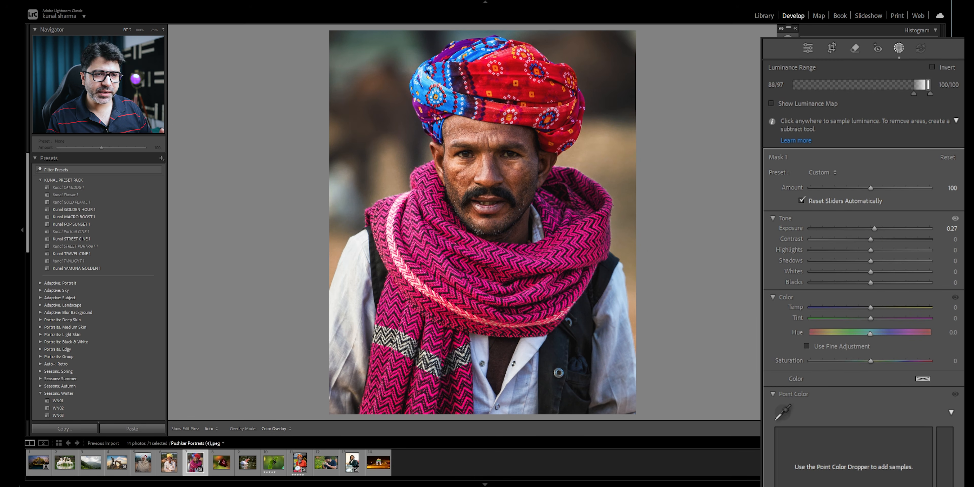
# - Reset all edits on the turban portrait and open the pelican photo for masking
pyautogui.click(905, 429)
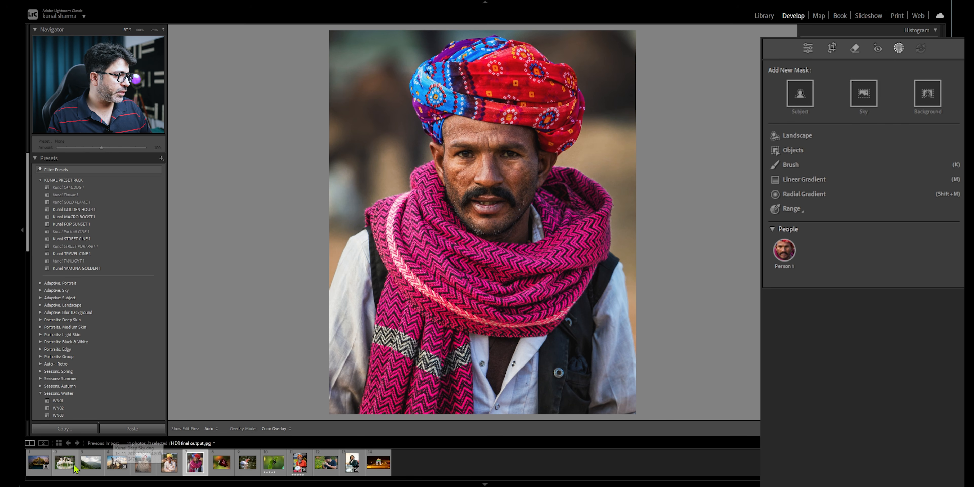
pyautogui.click(65, 462)
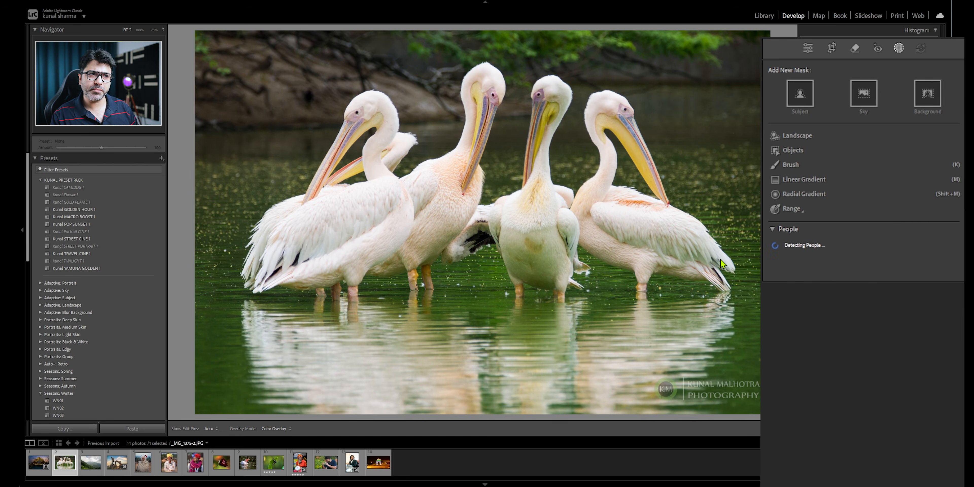
# - Add a luminance range mask sampled from the pelican's white feathers, narrow it to brighter tones, and lower the exposure slightly
pyautogui.moveTo(804, 215)
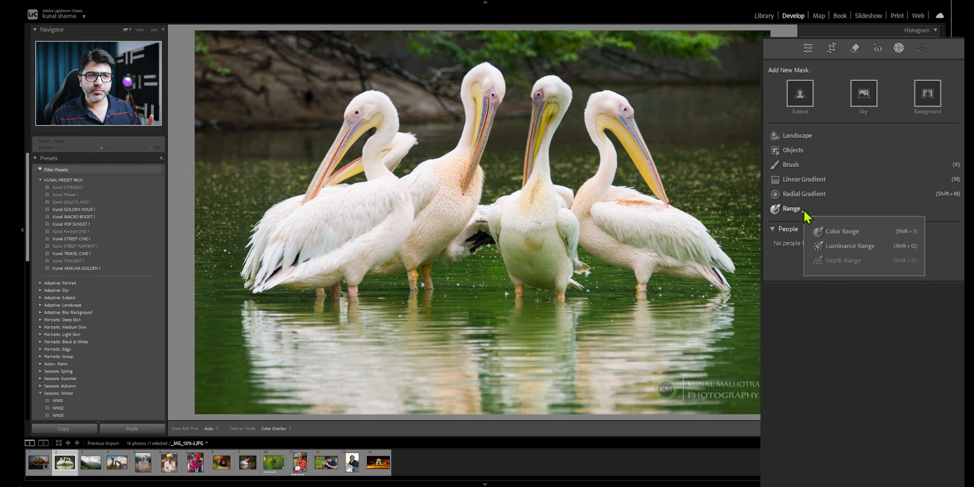
pyautogui.click(852, 251)
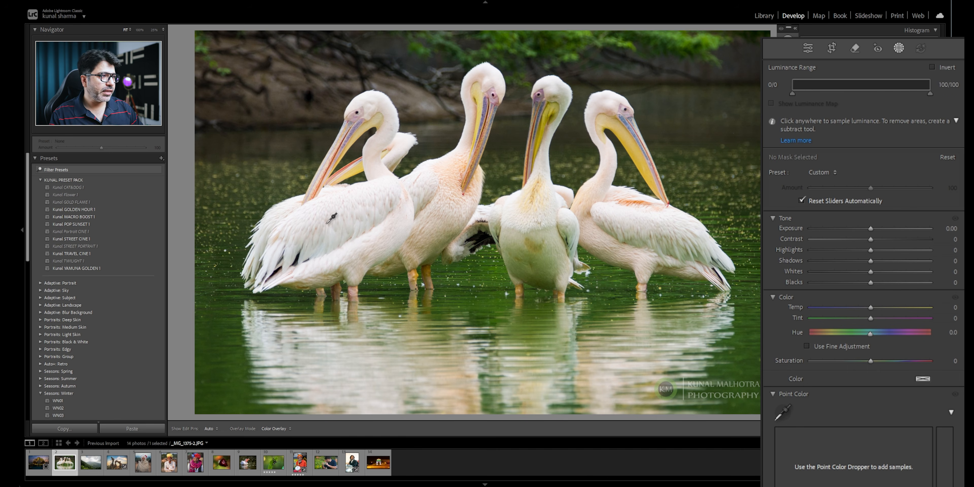
pyautogui.click(332, 241)
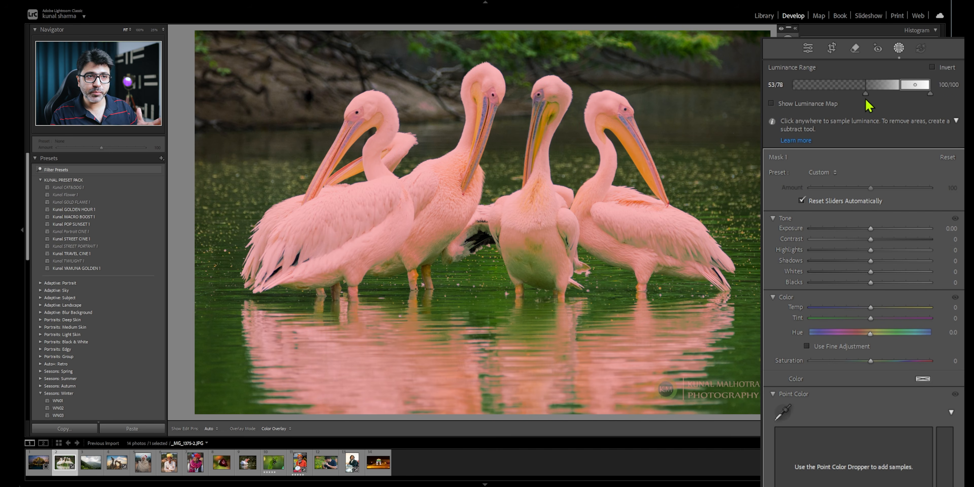
pyautogui.moveTo(866, 100); pyautogui.dragTo(907, 107)
pyautogui.moveTo(872, 228); pyautogui.dragTo(865, 229)
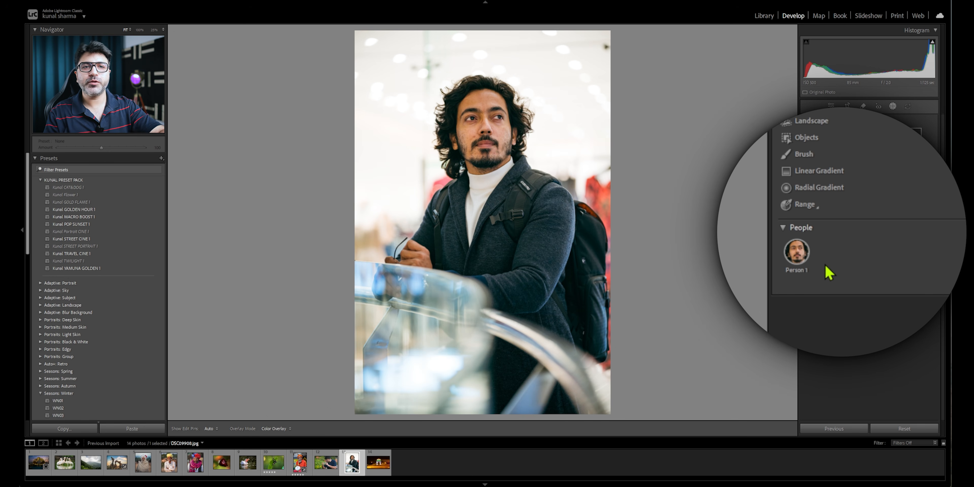
# - Create one combined person mask for the man in the portrait, covering only Facial Skin and Body Skin
pyautogui.click(798, 255)
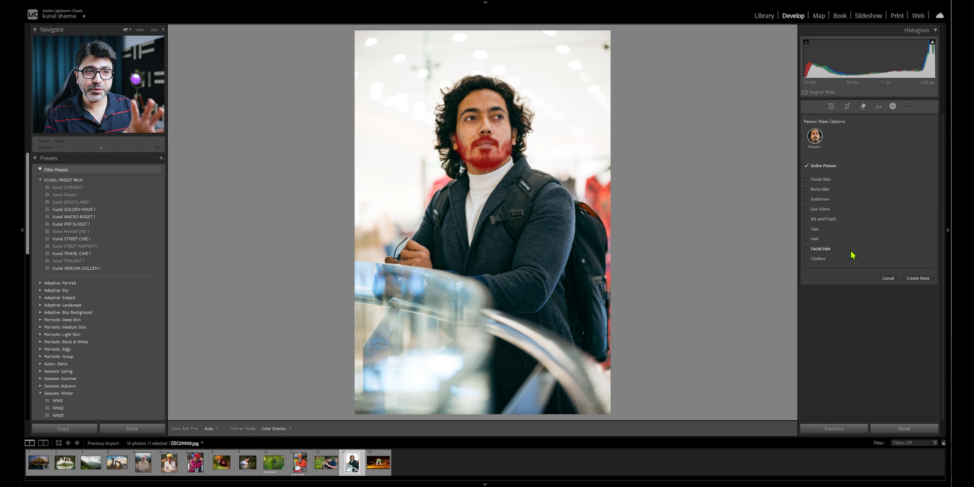
pyautogui.click(805, 166)
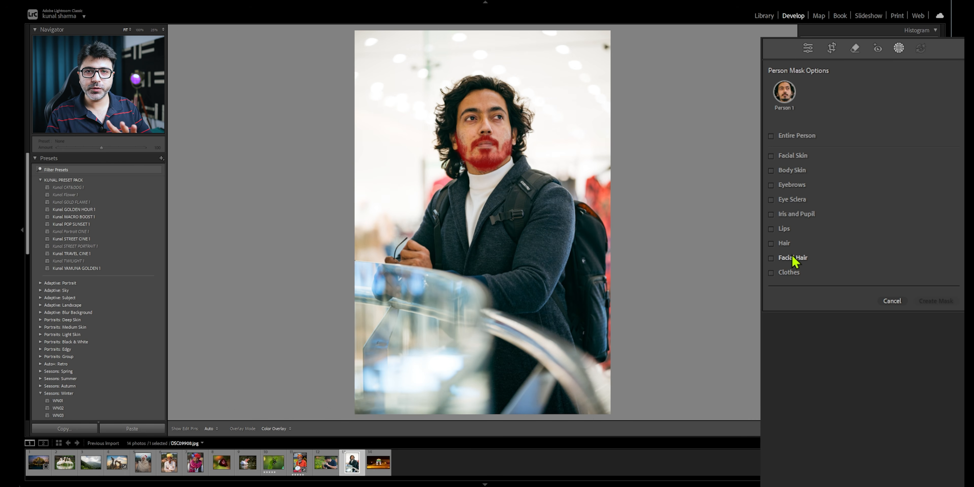
pyautogui.click(793, 158)
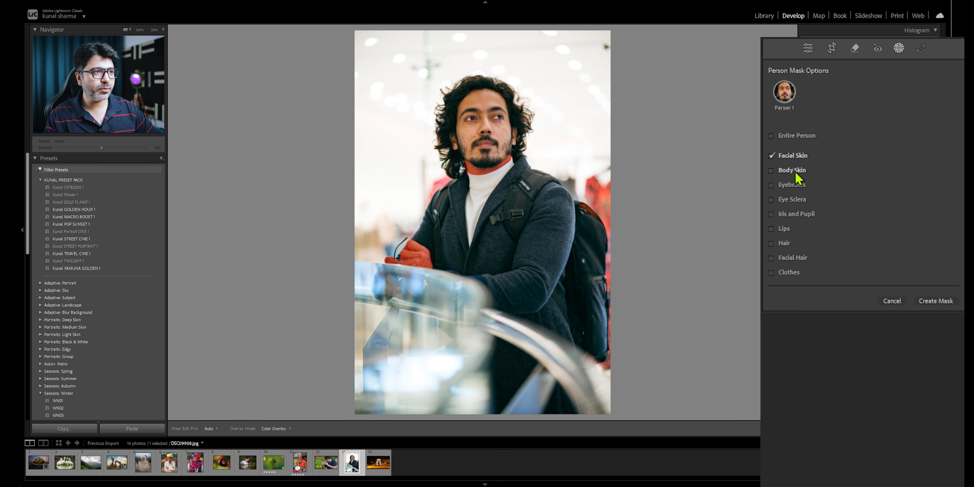
pyautogui.click(797, 173)
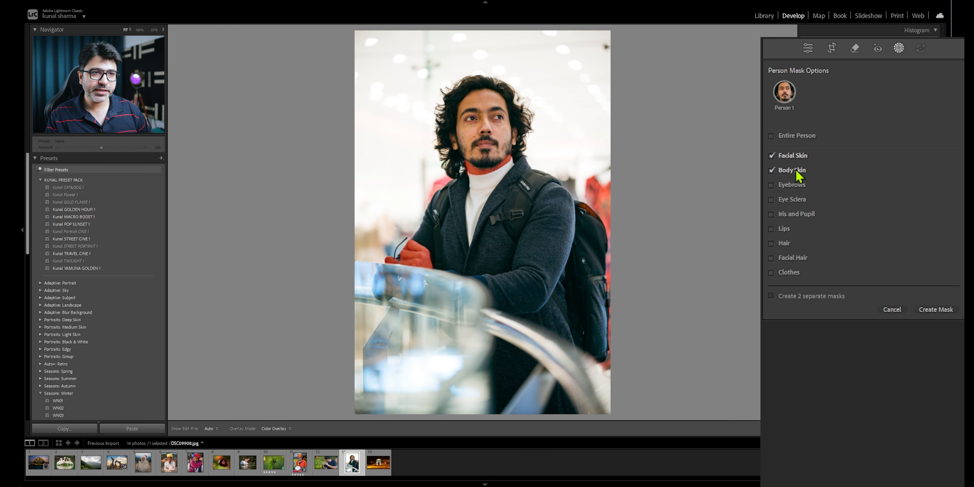
pyautogui.click(937, 310)
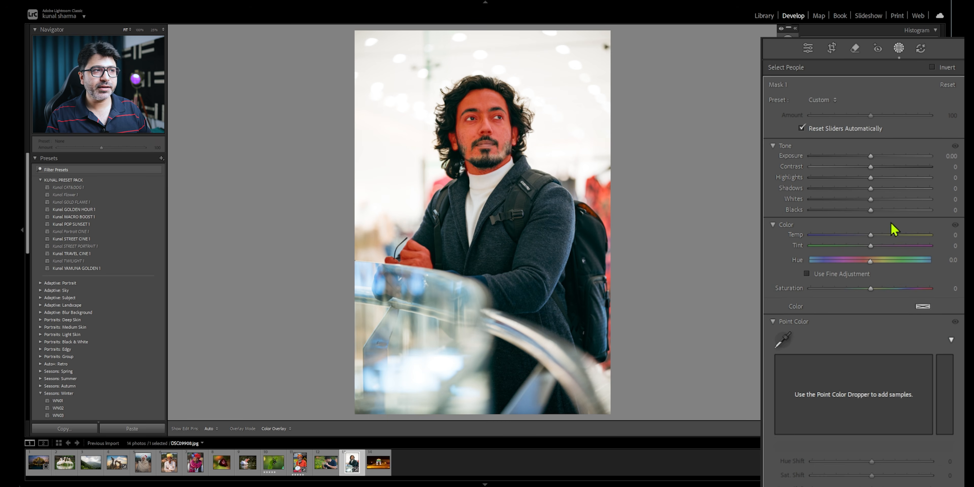
# - Inspect the man's face at 100% and smooth the masked skin by setting Texture to -72
pyautogui.click(140, 30)
pyautogui.moveTo(108, 81); pyautogui.dragTo(96, 60)
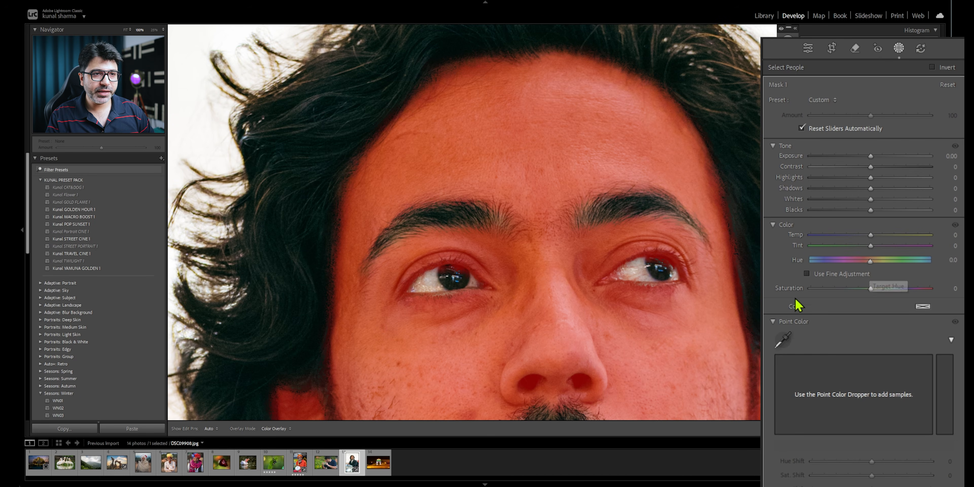
pyautogui.scroll(-10, 773, 321)
pyautogui.moveTo(870, 255)
pyautogui.mouseDown()
pyautogui.moveTo(824, 256)
pyautogui.moveTo(918, 256)
pyautogui.moveTo(814, 255)
pyautogui.moveTo(912, 257)
pyautogui.moveTo(840, 260)
pyautogui.moveTo(916, 261)
pyautogui.moveTo(841, 269)
pyautogui.moveTo(928, 272)
pyautogui.moveTo(796, 265)
pyautogui.moveTo(944, 268)
pyautogui.moveTo(858, 258)
pyautogui.mouseUp()
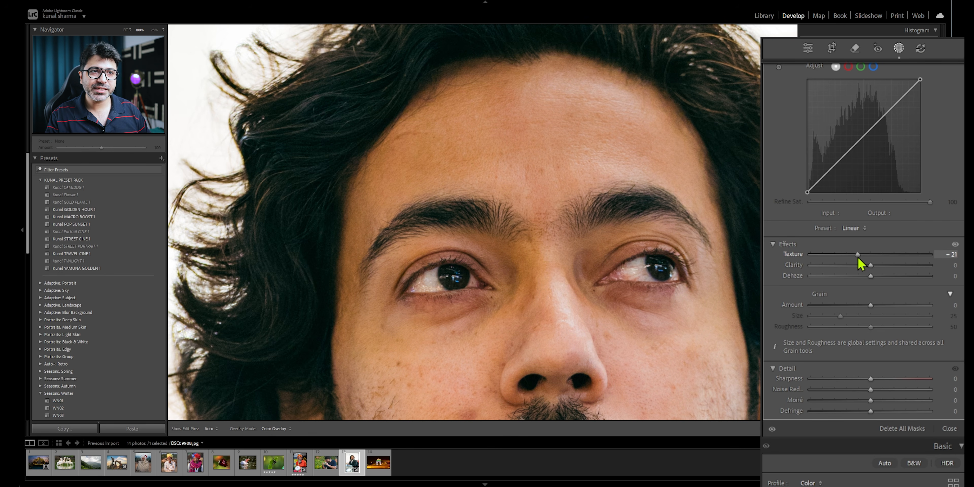
pyautogui.moveTo(858, 259); pyautogui.dragTo(828, 259)
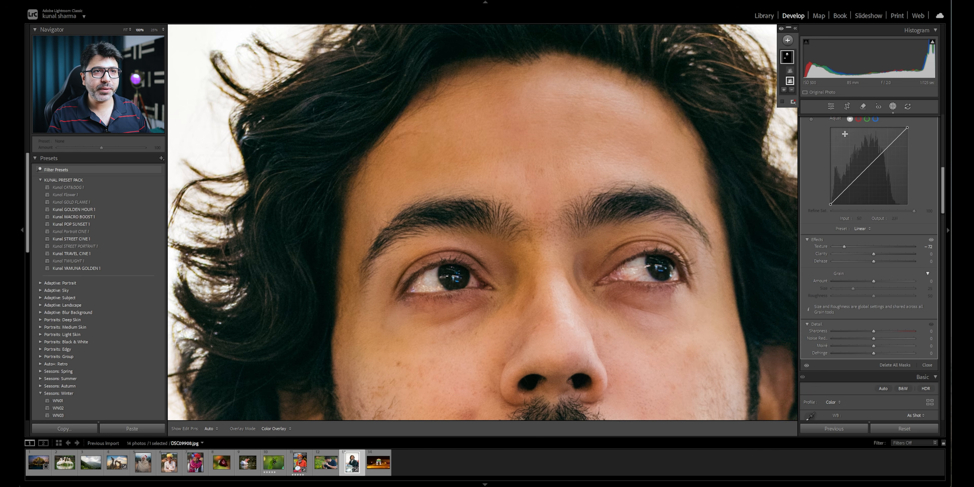
# - Create a second people mask covering only the man's Eye Sclera
pyautogui.moveTo(787, 63)
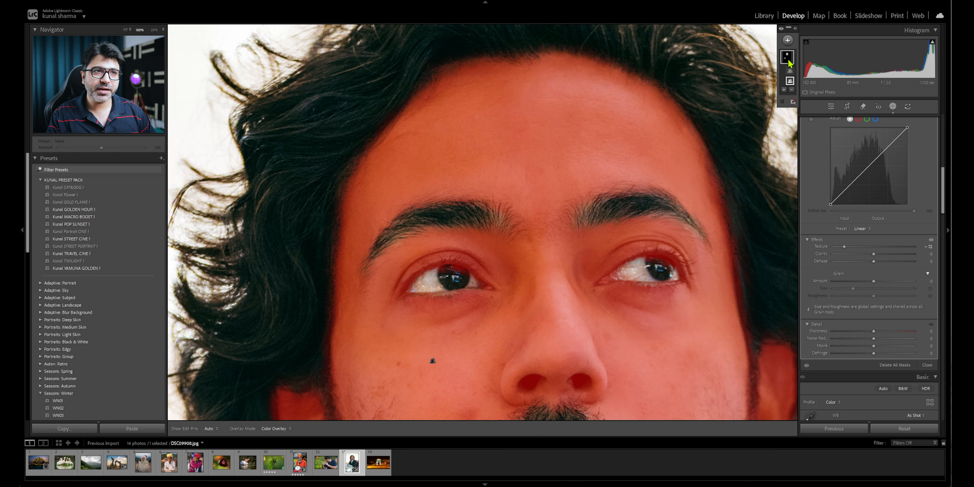
pyautogui.click(787, 40)
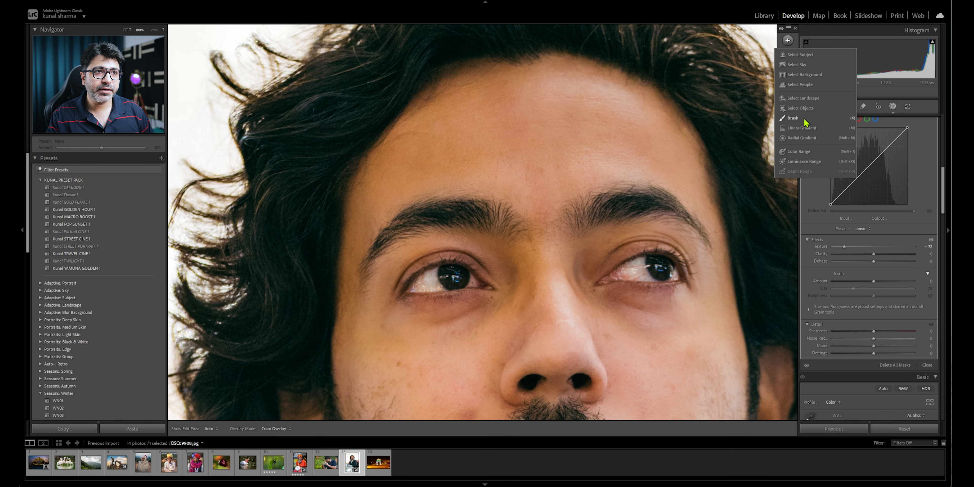
pyautogui.click(813, 85)
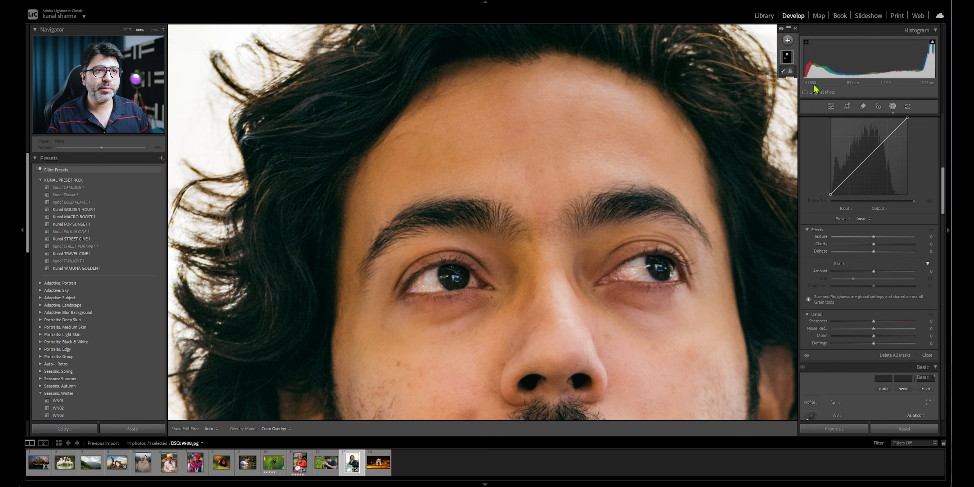
pyautogui.click(815, 136)
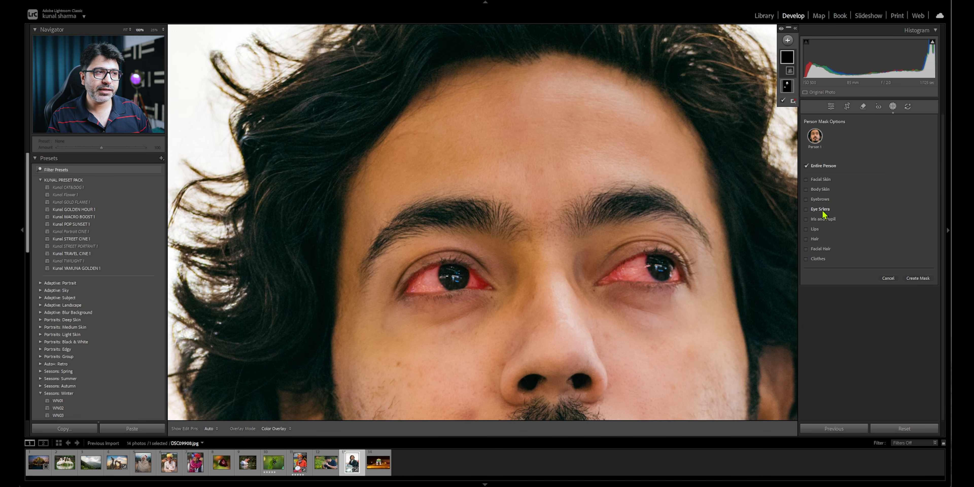
pyautogui.click(918, 278)
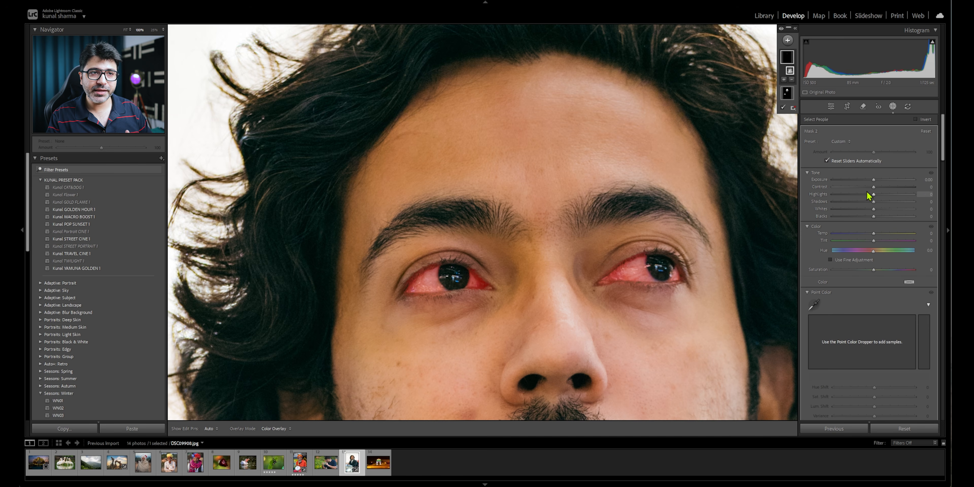
# - Set the eye sclera mask's exposure to 0.40, close masking, and compare the portrait before and after
pyautogui.moveTo(873, 180); pyautogui.dragTo(880, 184)
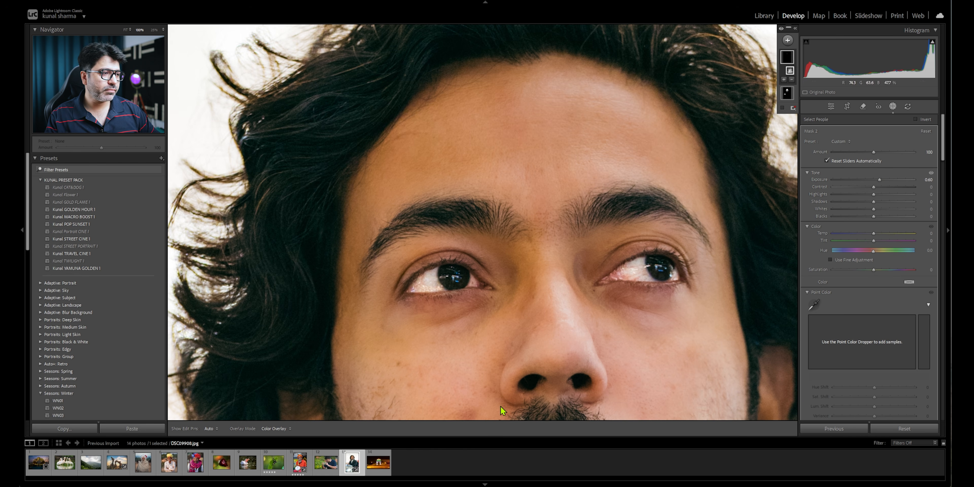
pyautogui.click(831, 107)
pyautogui.press('y')
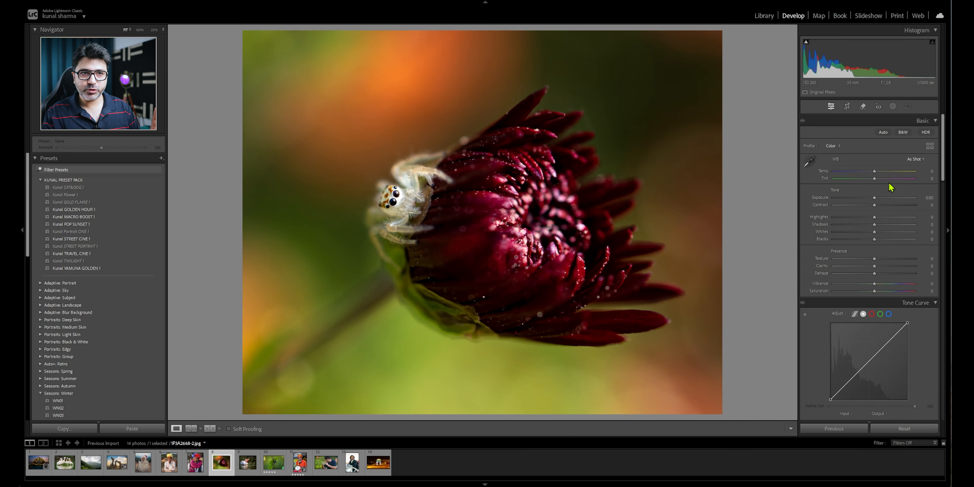
# - Open the masking tools for the spider and flower photo and add a Subject mask
pyautogui.click(892, 106)
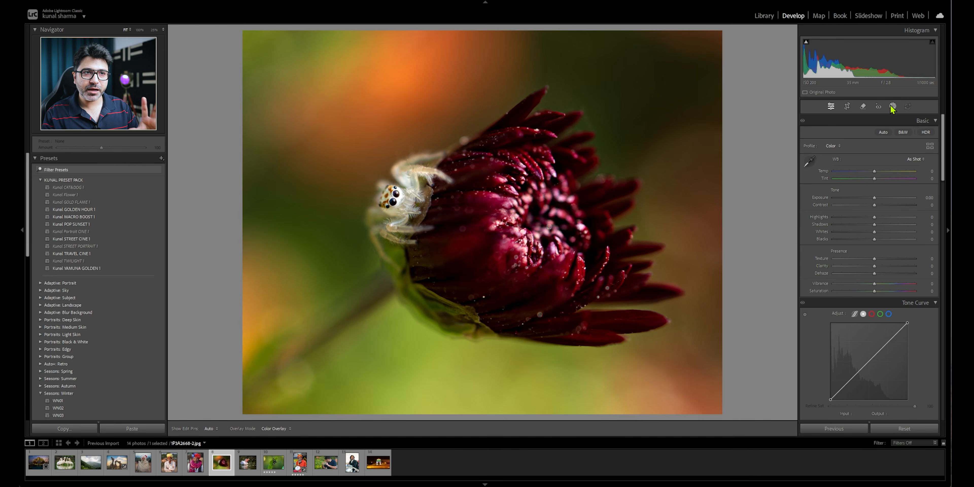
pyautogui.click(826, 138)
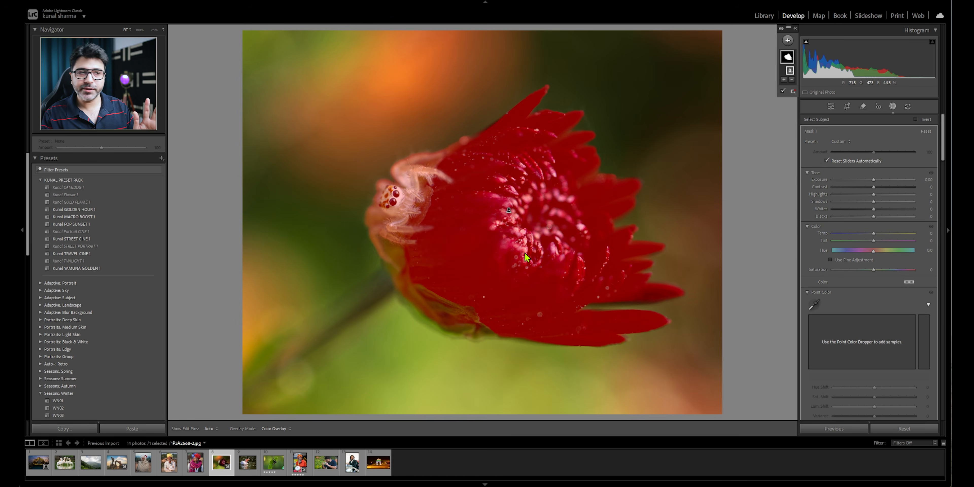
# - Invert the Subject mask to cover the background, and lower its exposure and saturation
pyautogui.rightClick(509, 211)
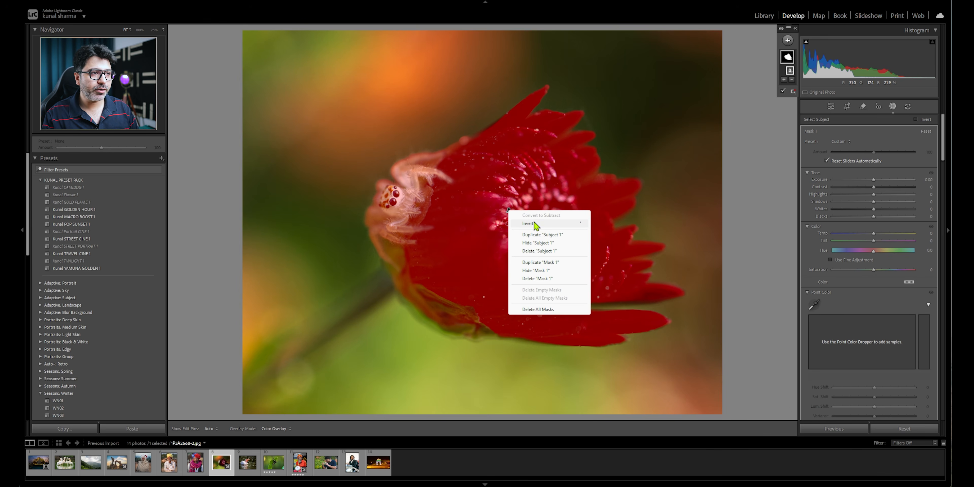
pyautogui.click(535, 223)
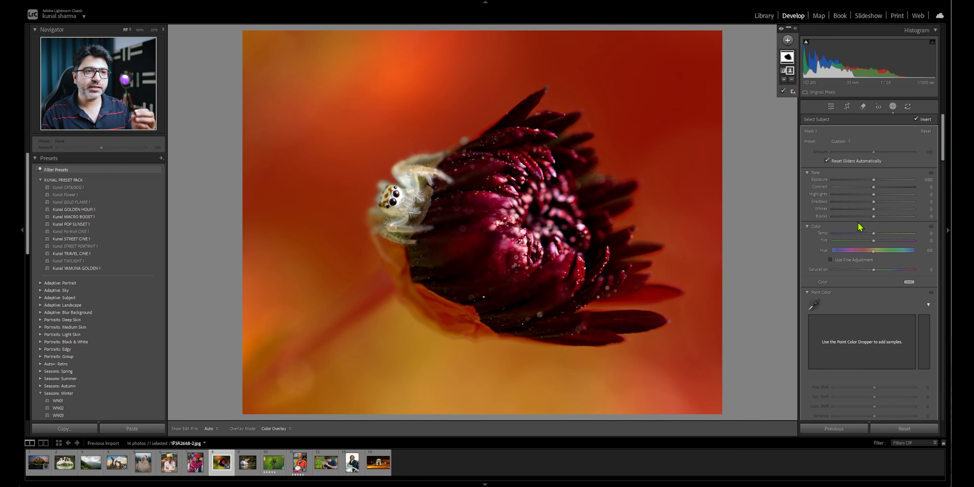
pyautogui.moveTo(873, 180); pyautogui.dragTo(868, 181)
pyautogui.moveTo(872, 270)
pyautogui.mouseDown()
pyautogui.moveTo(889, 270)
pyautogui.moveTo(846, 271)
pyautogui.moveTo(863, 271)
pyautogui.mouseUp()
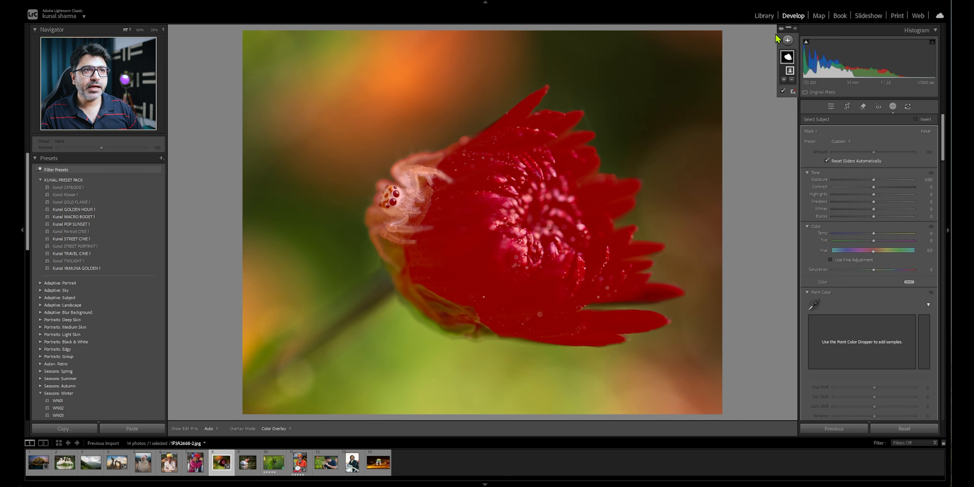
# - Subtract from the Subject mask with a brush, painting out the spider's face and upper body
pyautogui.click(805, 8)
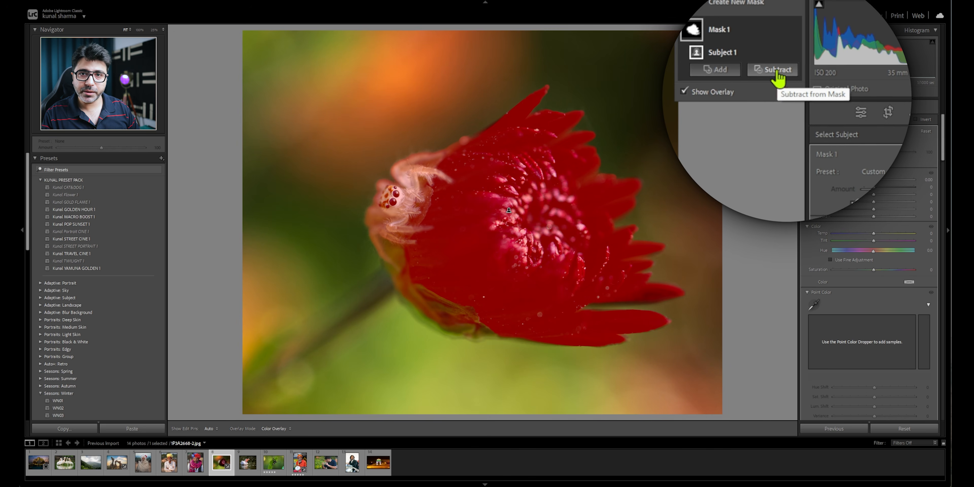
pyautogui.click(773, 57)
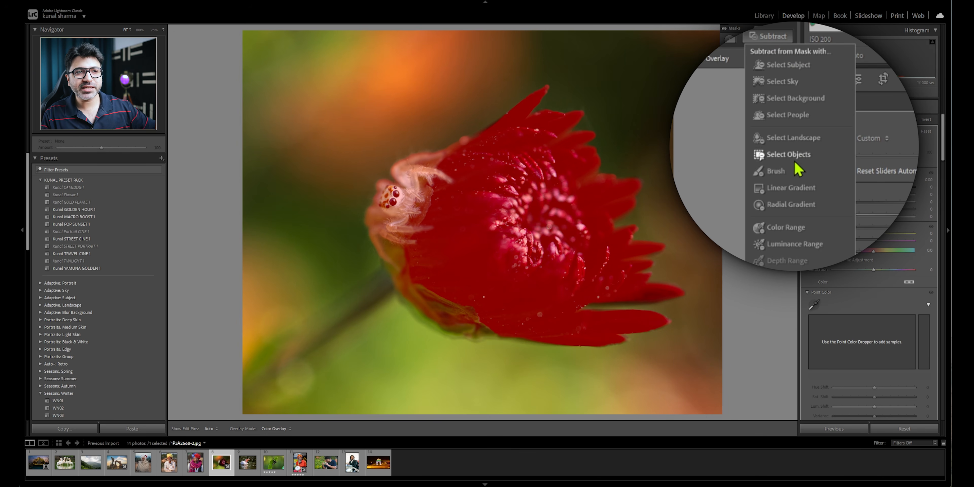
pyautogui.click(782, 175)
pyautogui.scroll(5, 404, 195)
pyautogui.press('h')
pyautogui.moveTo(388, 189); pyautogui.dragTo(411, 173)
pyautogui.moveTo(400, 205); pyautogui.dragTo(400, 201)
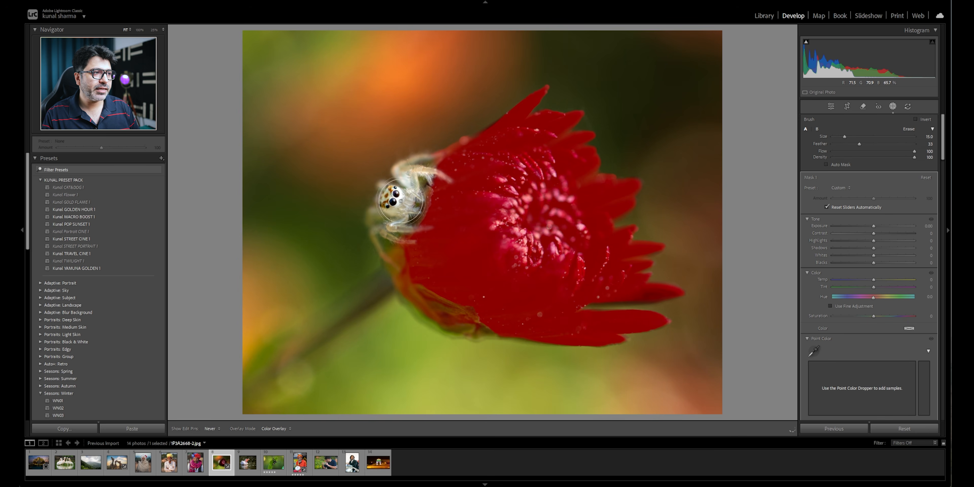
# - Paint the spider's legs and remaining edges out of the mask with a smaller subtract brush
pyautogui.scroll(-6, 383, 250)
pyautogui.moveTo(385, 256); pyautogui.dragTo(401, 272)
pyautogui.moveTo(405, 242)
pyautogui.mouseDown()
pyautogui.moveTo(413, 243)
pyautogui.moveTo(405, 227)
pyautogui.moveTo(429, 229)
pyautogui.mouseUp()
pyautogui.scroll(-1, 450, 180)
pyautogui.moveTo(449, 181)
pyautogui.mouseDown()
pyautogui.moveTo(429, 167)
pyautogui.moveTo(458, 145)
pyautogui.moveTo(425, 164)
pyautogui.mouseUp()
pyautogui.scroll(1, 457, 146)
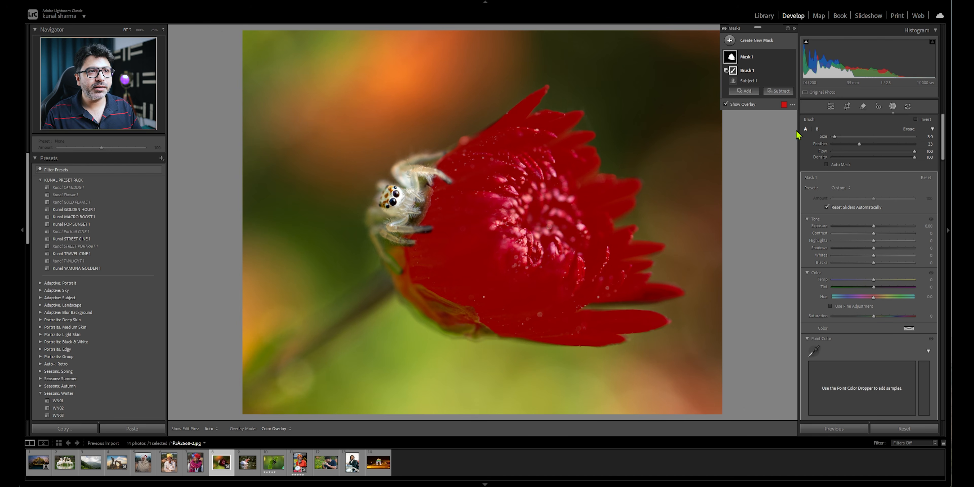
# - Add to the mask with a size 11 brush, painting over the flower's stem and the gap between the lower petals
pyautogui.click(744, 91)
pyautogui.scroll(4, 425, 193)
pyautogui.click(754, 172)
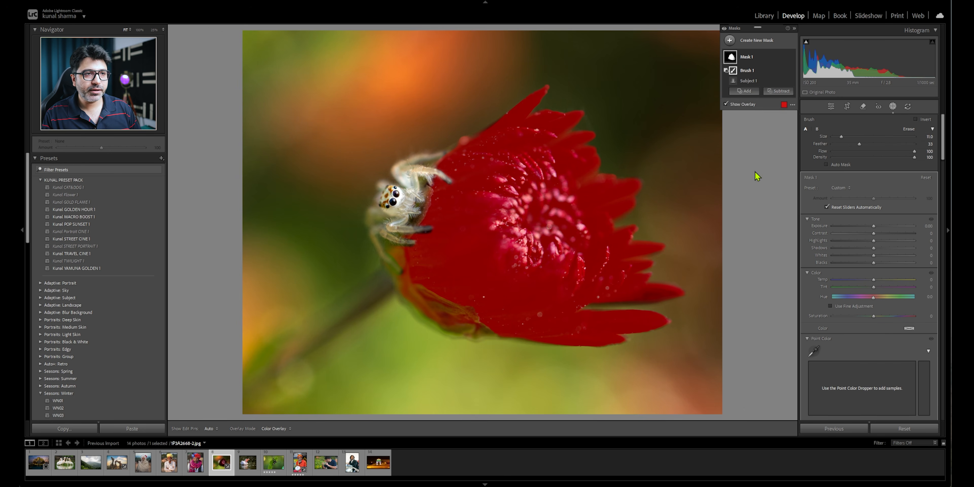
pyautogui.moveTo(388, 278)
pyautogui.mouseDown()
pyautogui.moveTo(243, 380)
pyautogui.moveTo(433, 276)
pyautogui.moveTo(409, 287)
pyautogui.moveTo(448, 314)
pyautogui.mouseUp()
pyautogui.moveTo(422, 290)
pyautogui.mouseDown()
pyautogui.moveTo(467, 318)
pyautogui.moveTo(500, 315)
pyautogui.moveTo(455, 318)
pyautogui.moveTo(485, 324)
pyautogui.moveTo(617, 306)
pyautogui.mouseUp()
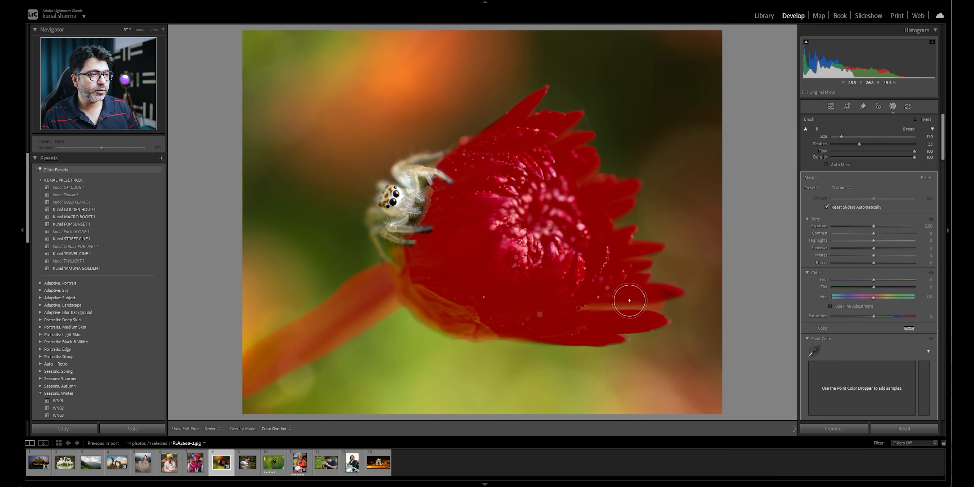
pyautogui.press('h')
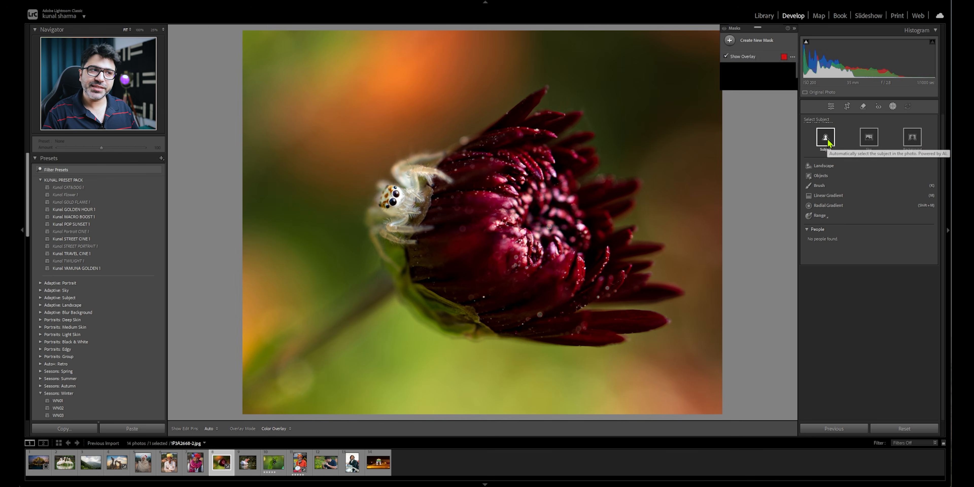
# - Create a new Subject mask on the flower and add a color range sampled from its pink center
pyautogui.click(826, 139)
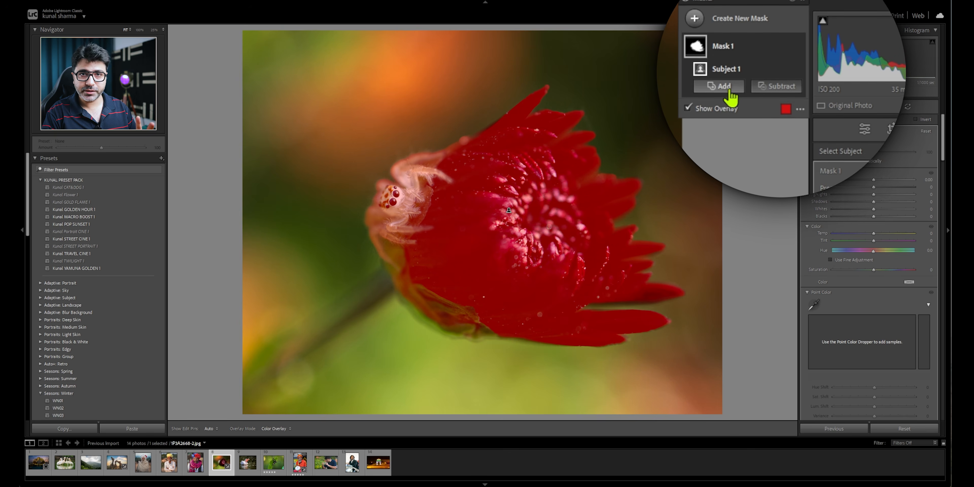
pyautogui.click(716, 80)
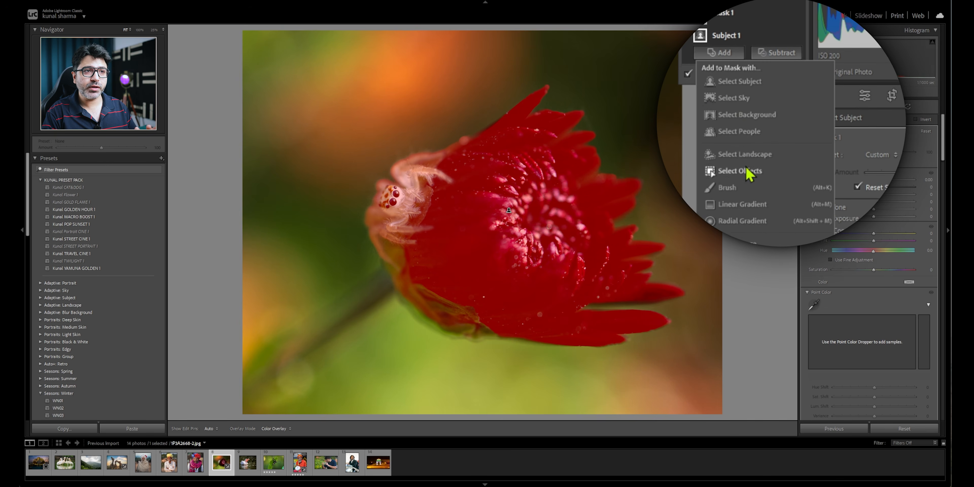
pyautogui.click(746, 236)
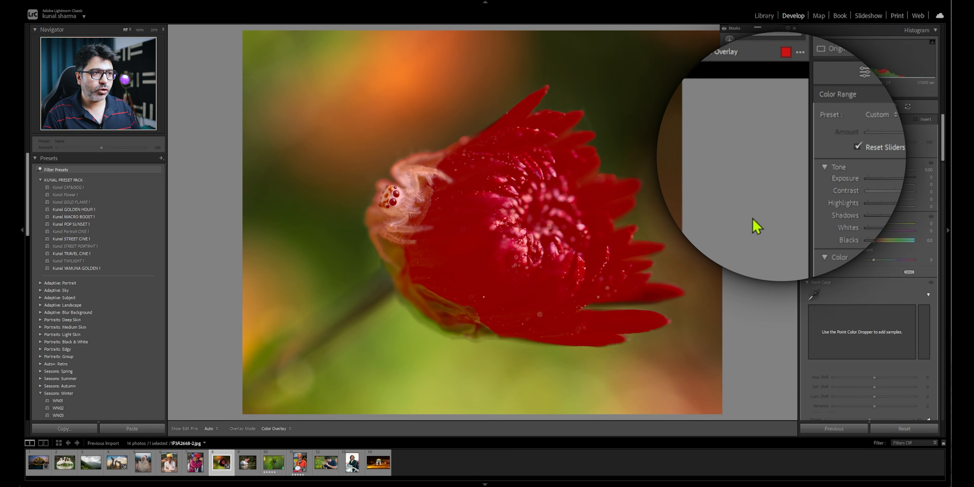
pyautogui.click(520, 249)
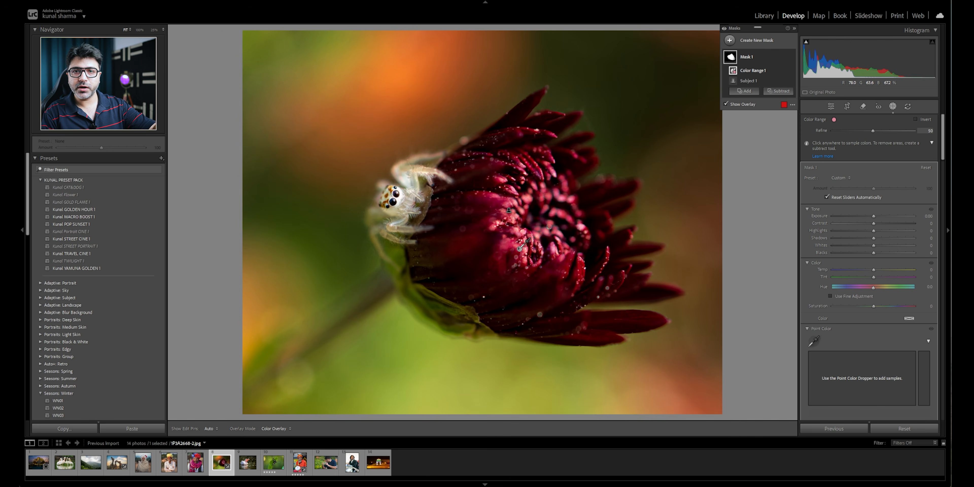
# - Lower the flower mask's exposure and set its color range Refine amount to 44
pyautogui.moveTo(874, 219)
pyautogui.mouseDown()
pyautogui.moveTo(849, 217)
pyautogui.moveTo(892, 221)
pyautogui.moveTo(865, 217)
pyautogui.mouseUp()
pyautogui.moveTo(873, 132)
pyautogui.mouseDown()
pyautogui.moveTo(908, 137)
pyautogui.moveTo(863, 142)
pyautogui.mouseUp()
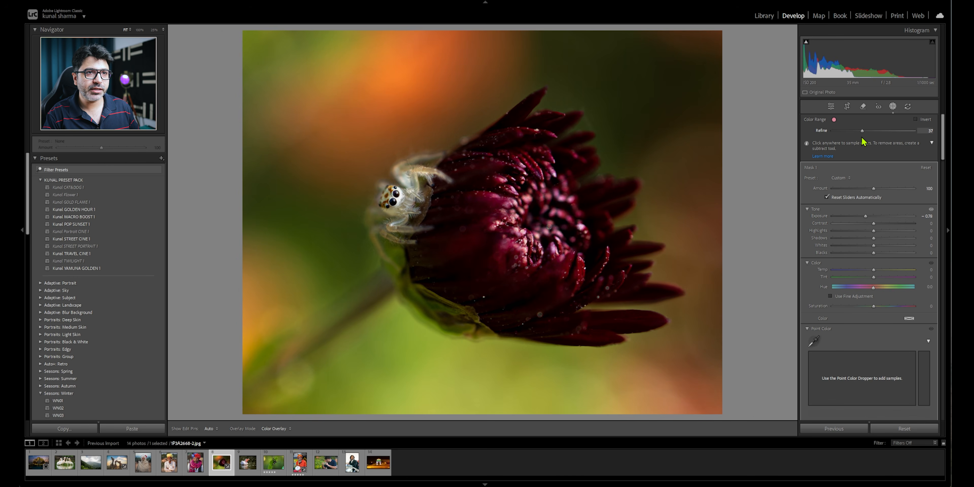
# - Reset the flower photo's edits, create a color range mask sampled from the dark red petals, and raise its exposure
pyautogui.click(905, 430)
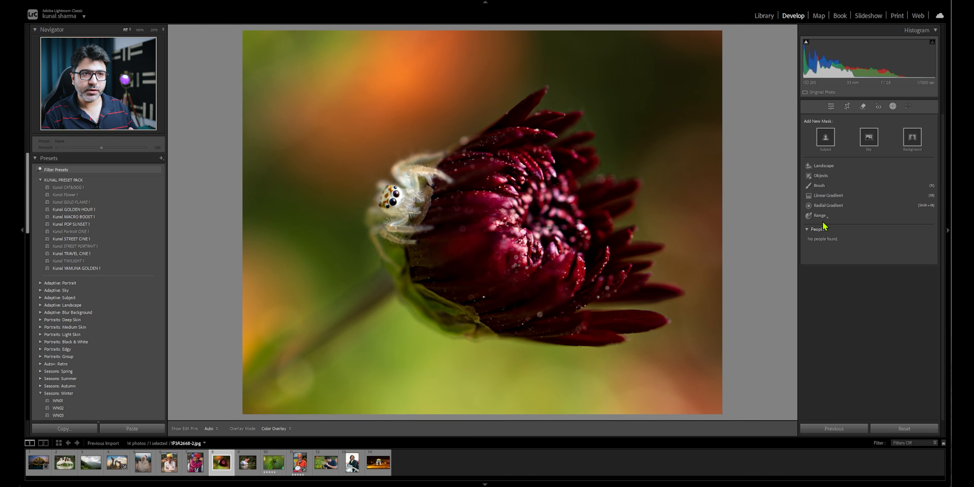
pyautogui.click(844, 230)
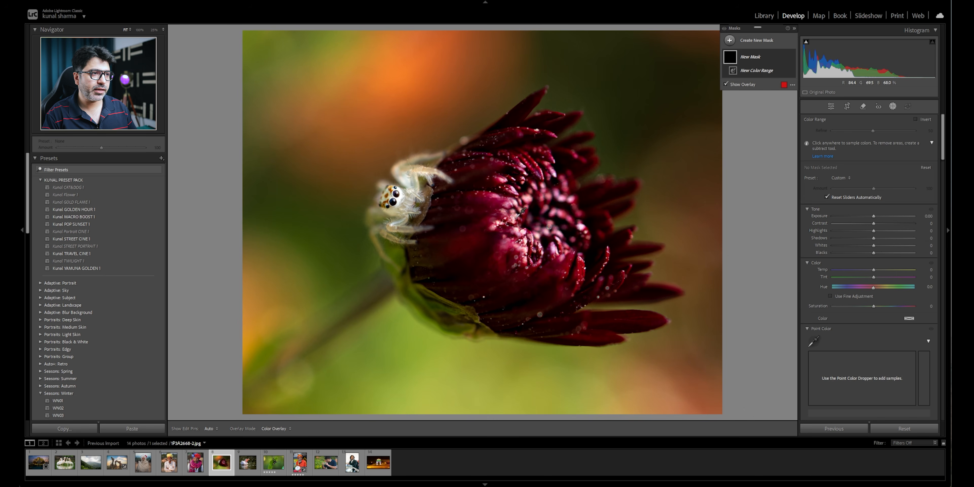
pyautogui.click(504, 250)
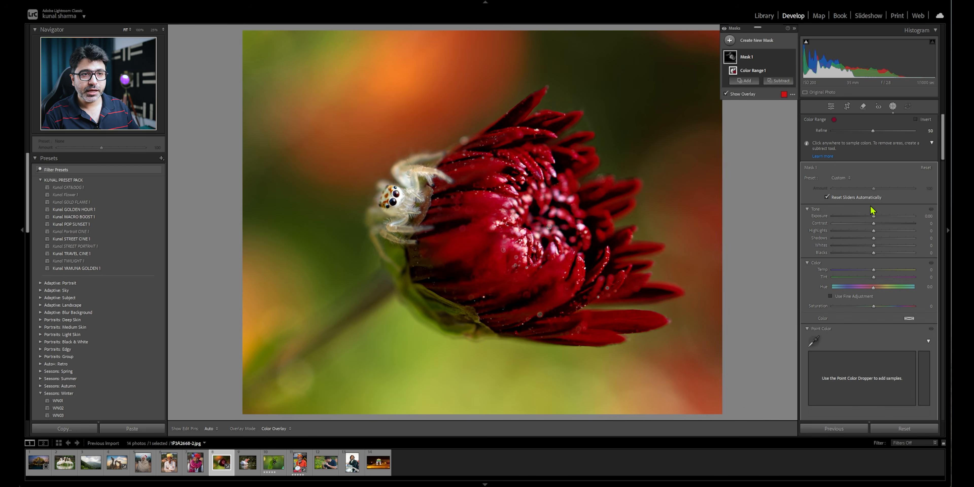
pyautogui.moveTo(873, 220)
pyautogui.mouseDown()
pyautogui.moveTo(817, 222)
pyautogui.moveTo(893, 225)
pyautogui.moveTo(804, 224)
pyautogui.moveTo(935, 226)
pyautogui.moveTo(889, 230)
pyautogui.mouseUp()
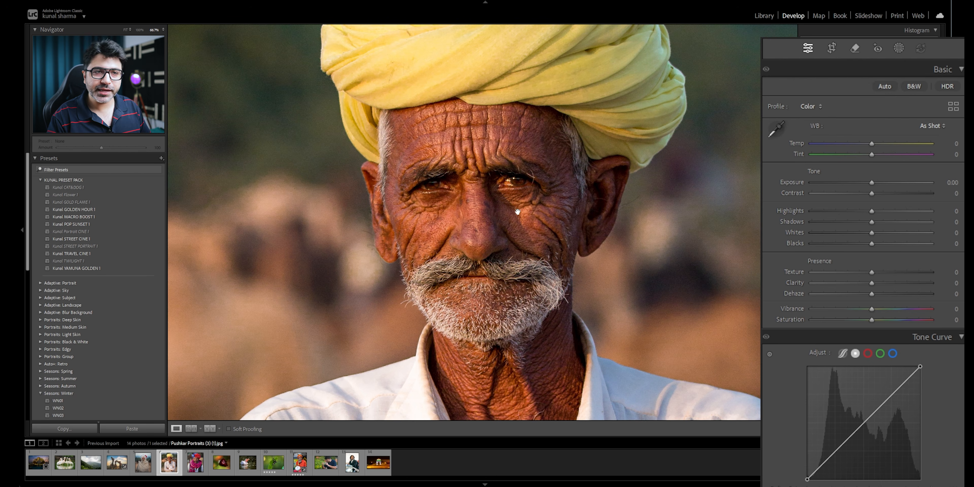
# - Create a People mask covering only the facial skin of the man in the yellow turban
pyautogui.click(899, 49)
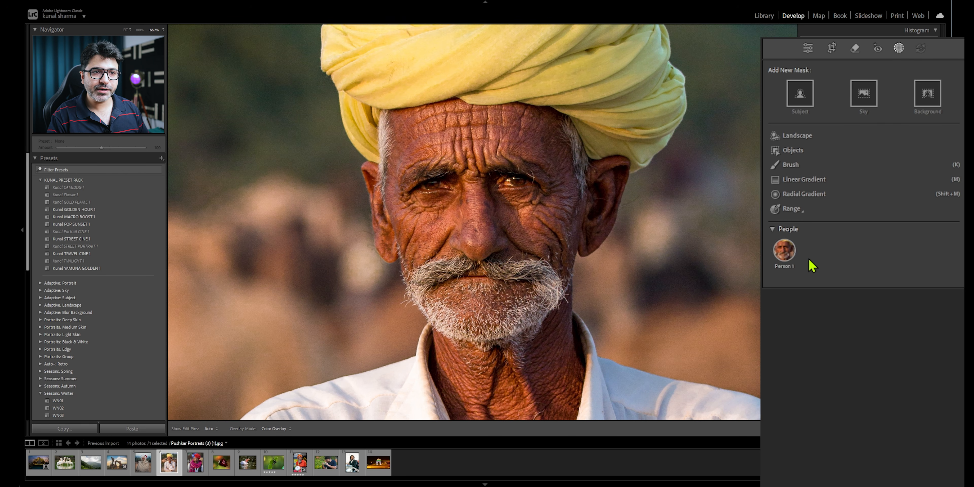
pyautogui.click(787, 246)
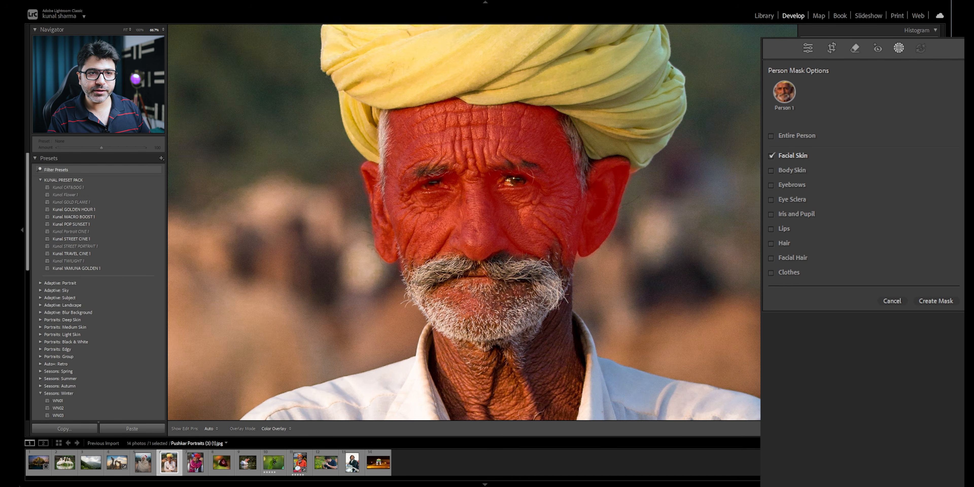
pyautogui.click(938, 302)
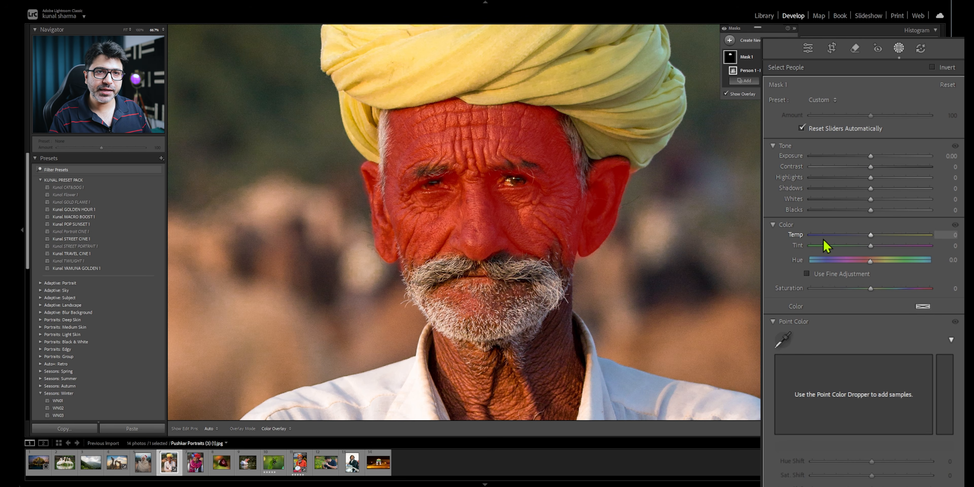
# - Soften the masked facial skin by setting Texture to -23 and Clarity to -42
pyautogui.scroll(-10, 796, 276)
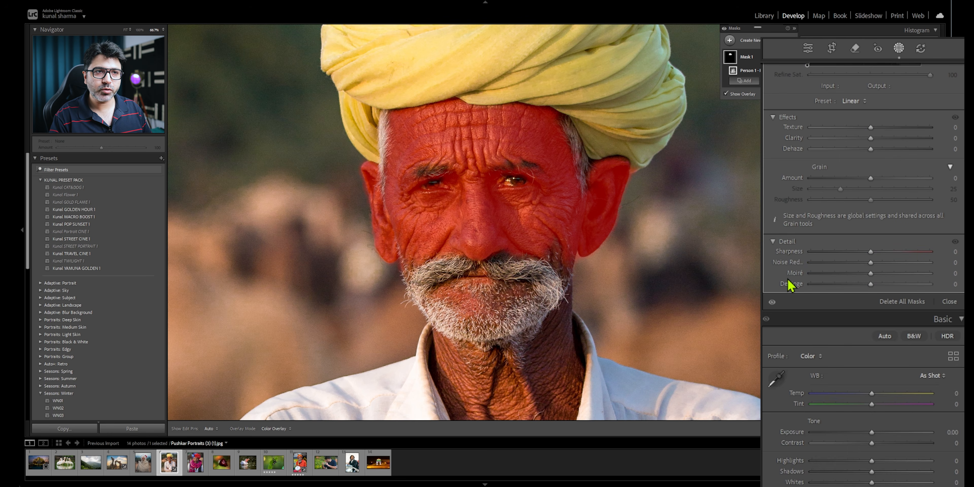
pyautogui.scroll(4, 790, 284)
pyautogui.moveTo(870, 254); pyautogui.dragTo(848, 268)
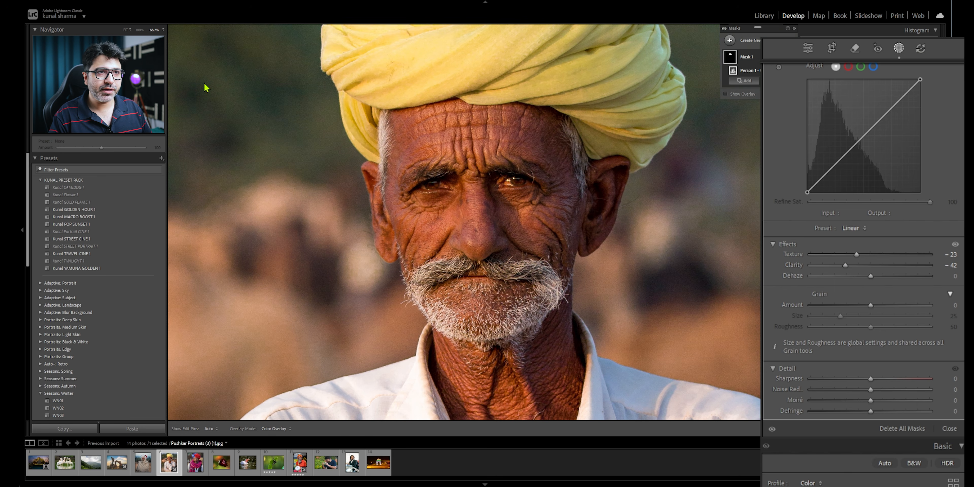
# - Close the masking tools and compare the softened portrait in the before/after view
pyautogui.click(809, 48)
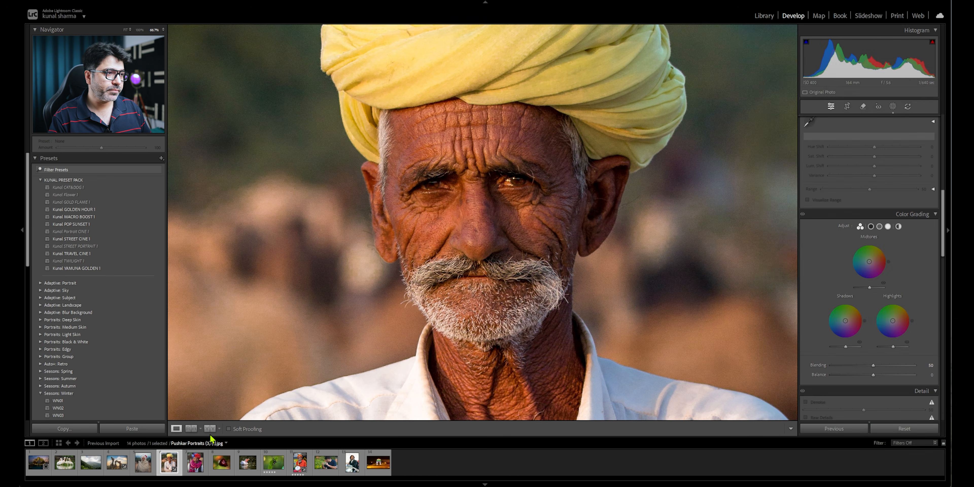
pyautogui.click(209, 429)
pyautogui.moveTo(325, 225); pyautogui.dragTo(341, 243)
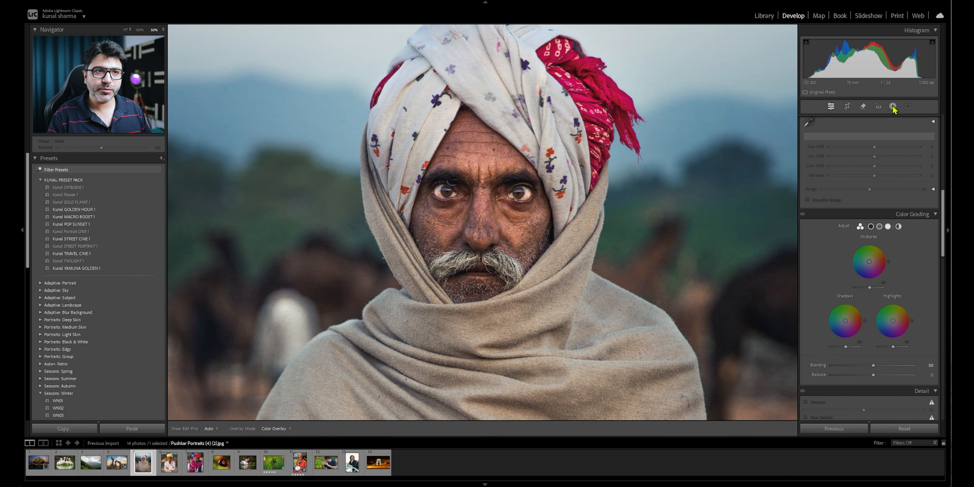
# - Create a Subject mask on the man in the floral turban and cool its Temp to about -30
pyautogui.click(893, 107)
pyautogui.click(828, 147)
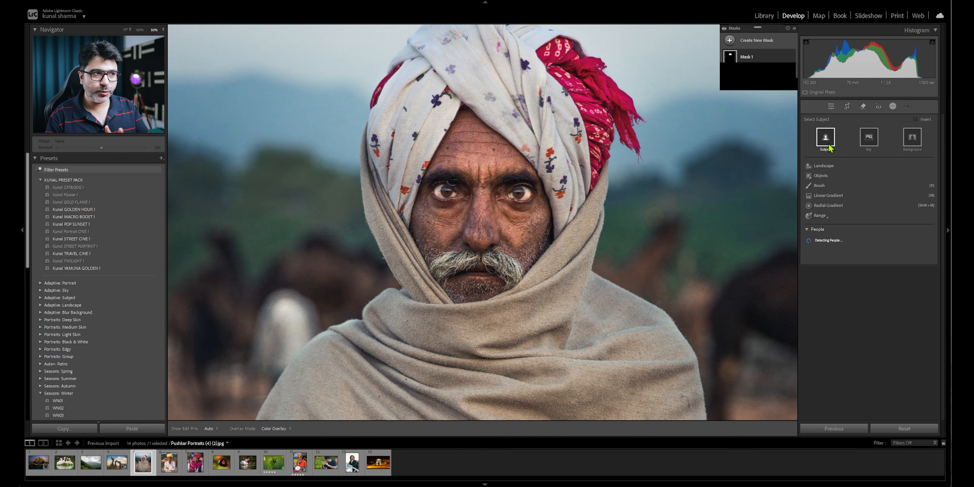
pyautogui.click(828, 147)
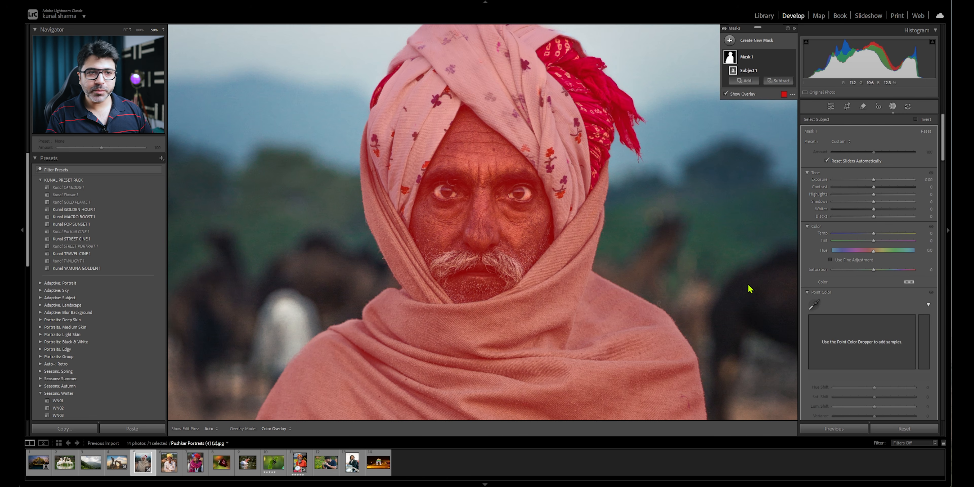
pyautogui.click(874, 235)
pyautogui.moveTo(875, 235)
pyautogui.mouseDown()
pyautogui.moveTo(887, 234)
pyautogui.moveTo(862, 235)
pyautogui.mouseUp()
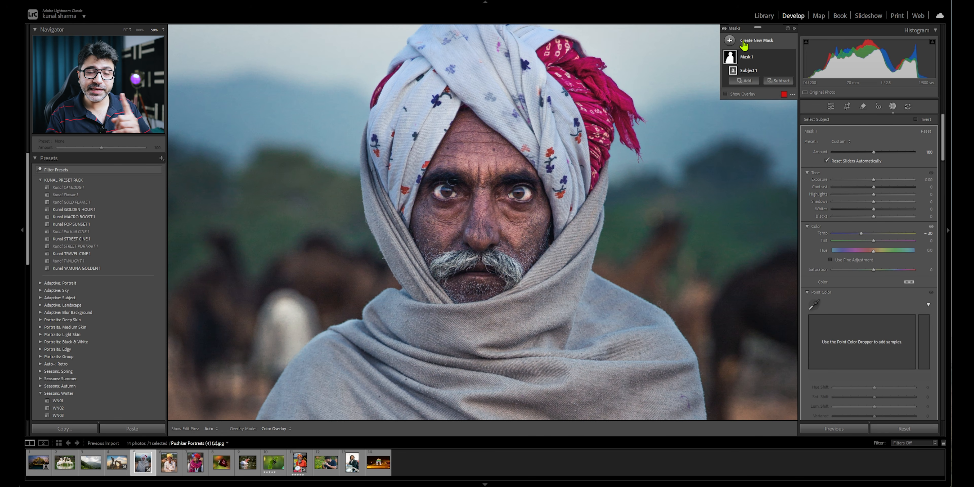
# - Add a second Subject mask, invert it to cover the background, and warm its Temp to 83
pyautogui.click(730, 41)
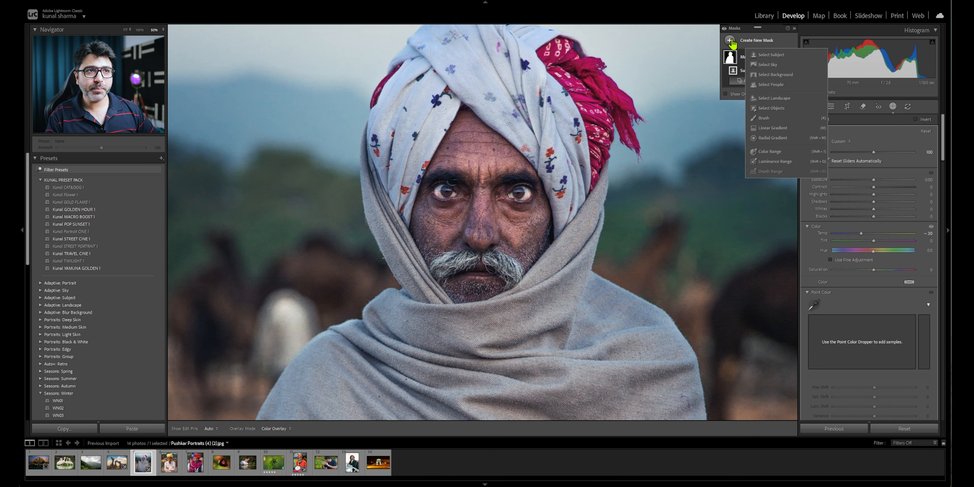
pyautogui.click(759, 54)
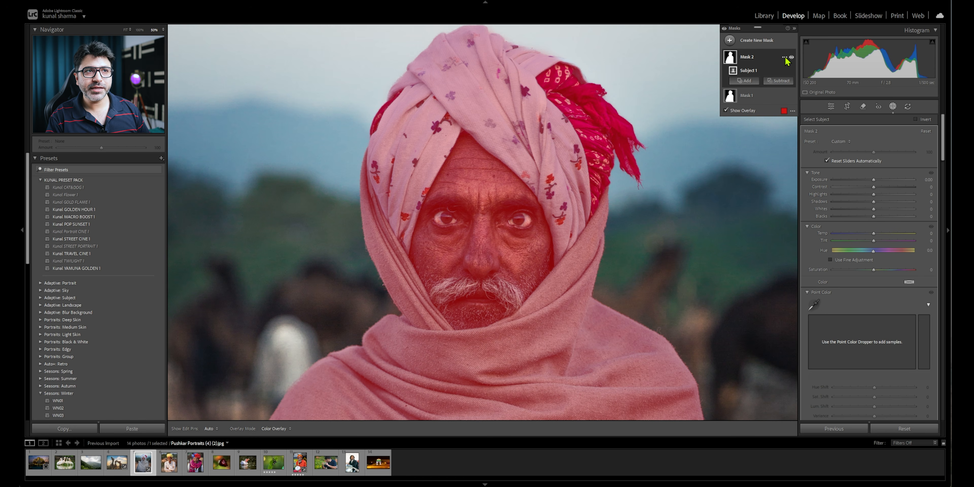
pyautogui.click(785, 57)
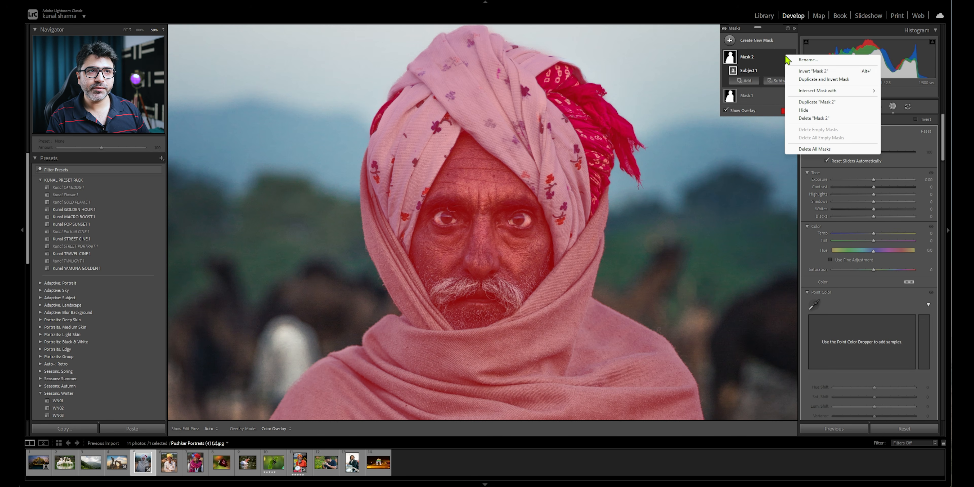
pyautogui.click(811, 71)
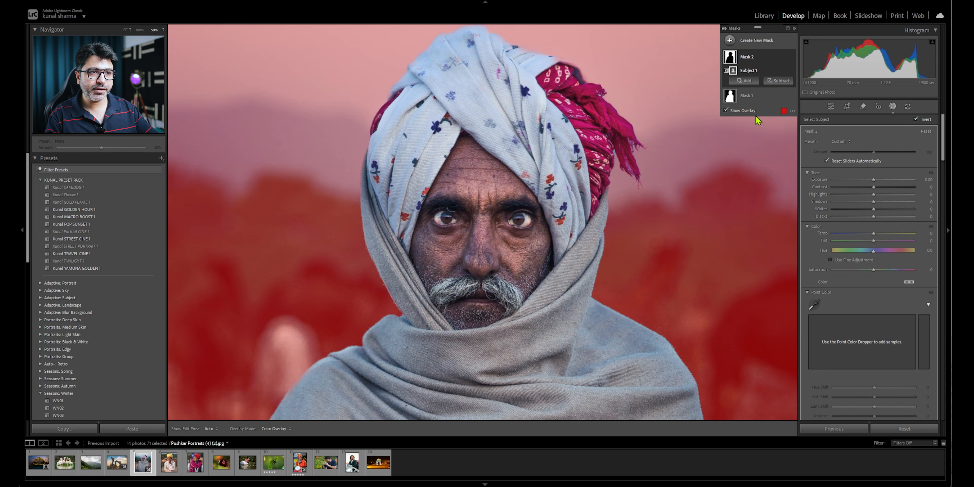
pyautogui.moveTo(874, 234); pyautogui.dragTo(899, 235)
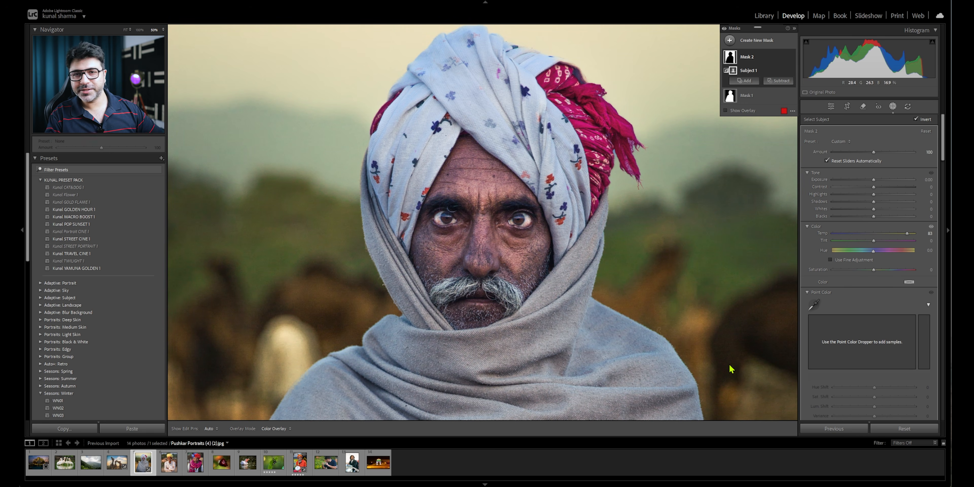
pyautogui.click(126, 31)
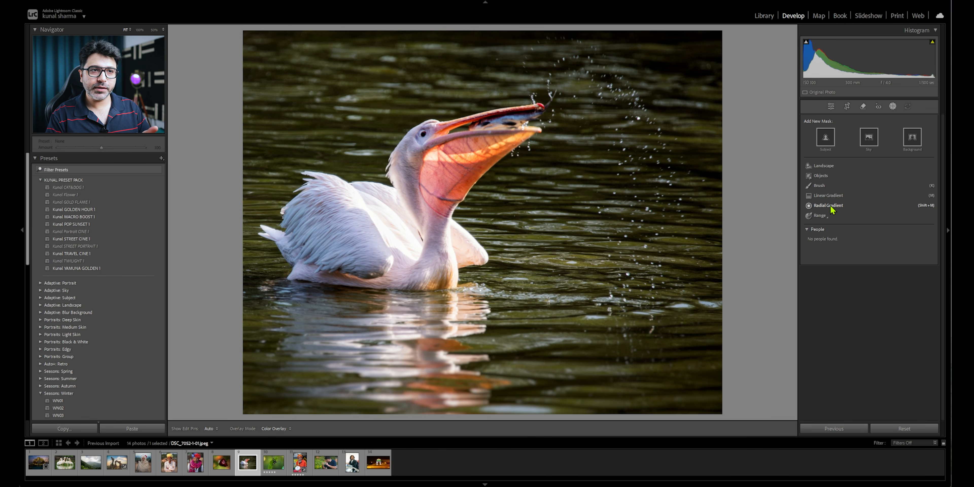
# - Draw a large radial gradient mask centered on the pelican's neck and raise its exposure to 1.36
pyautogui.click(830, 207)
pyautogui.moveTo(474, 207); pyautogui.dragTo(635, 370)
pyautogui.moveTo(635, 401); pyautogui.dragTo(669, 430)
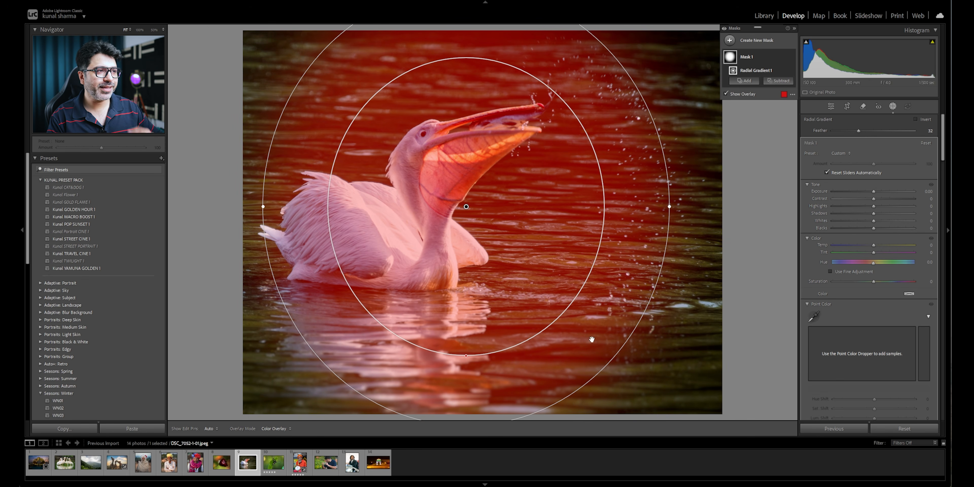
pyautogui.moveTo(469, 211); pyautogui.dragTo(415, 188)
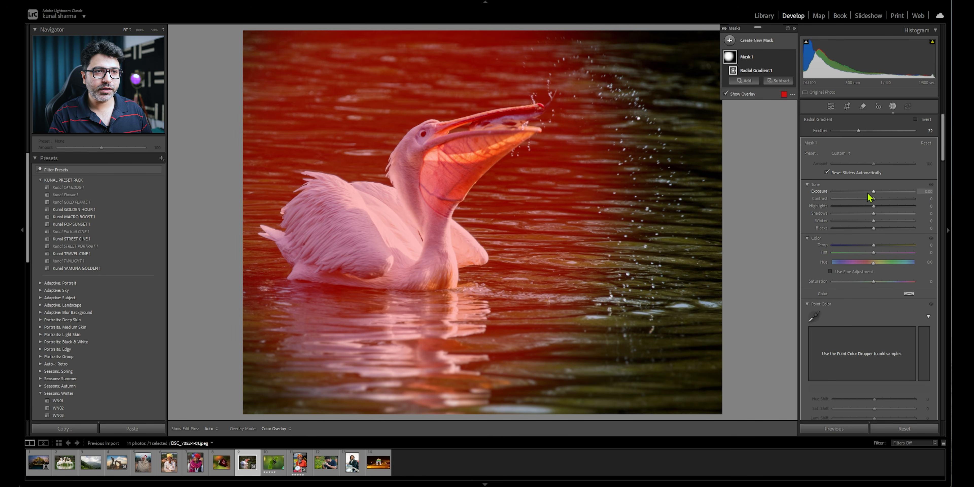
pyautogui.moveTo(873, 193); pyautogui.dragTo(888, 199)
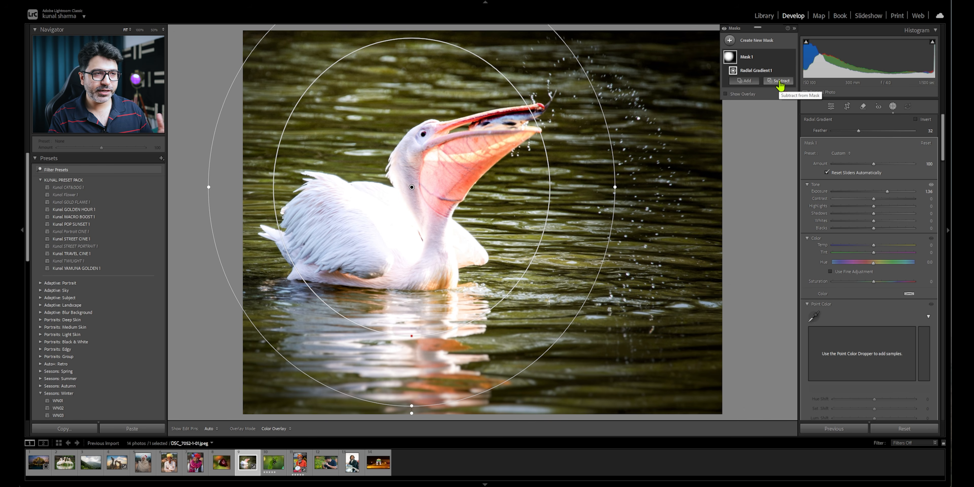
# - Subtract the subject from the pelican's radial gradient mask and compare the photo before and after
pyautogui.click(779, 81)
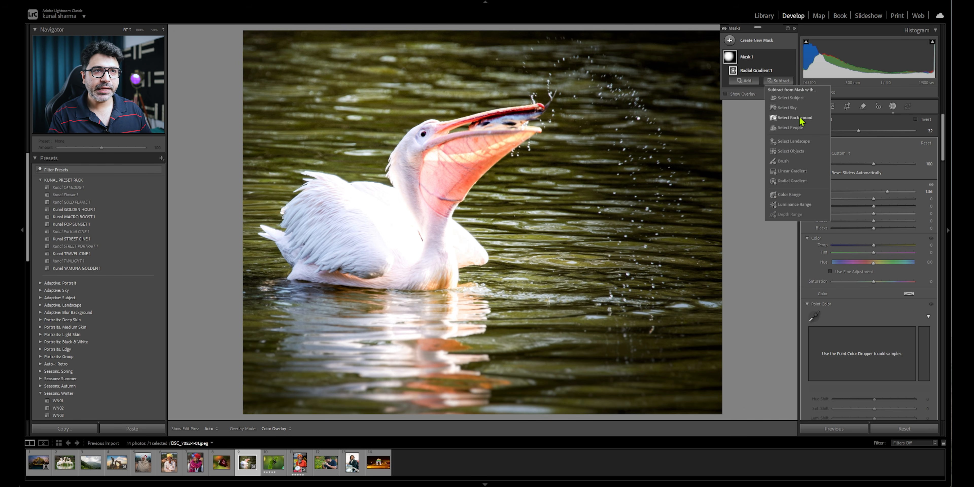
pyautogui.click(801, 99)
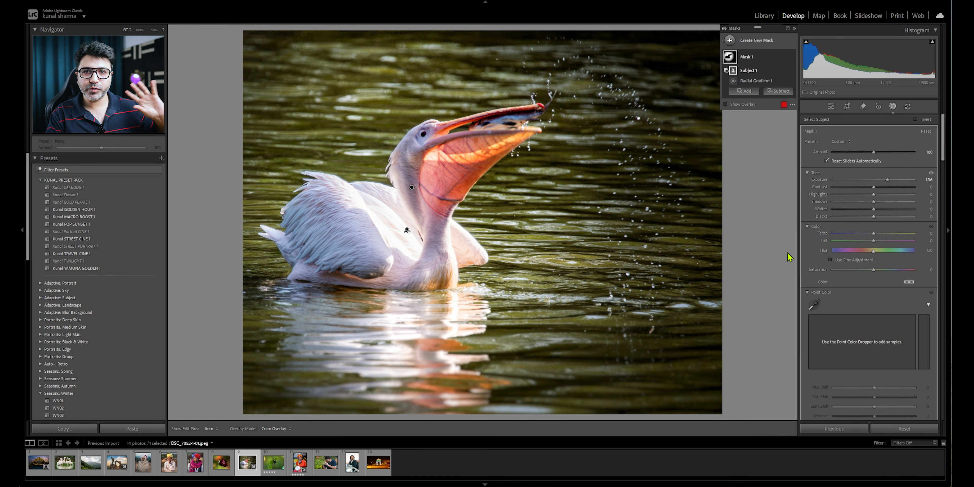
pyautogui.click(833, 107)
pyautogui.press('y')
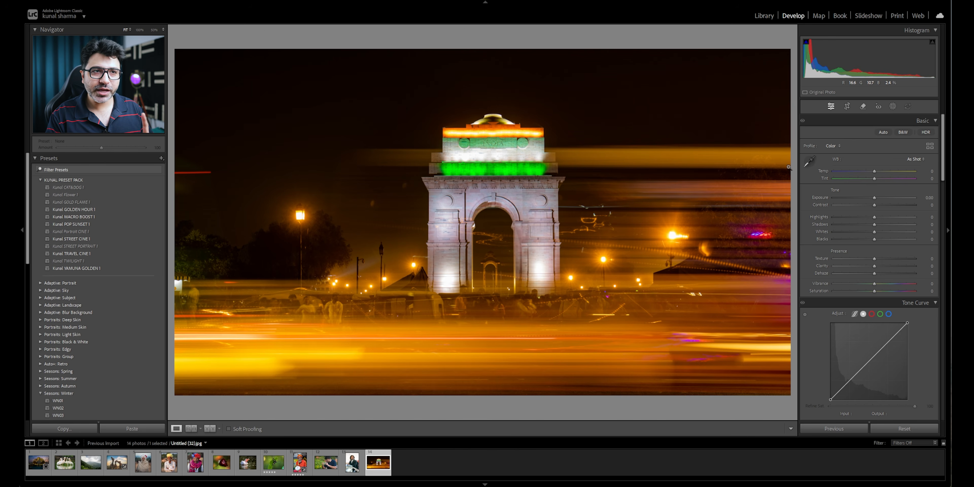
# - Create a Subject mask on the lit monument, invert it, and raise noise reduction on the surroundings
pyautogui.click(893, 106)
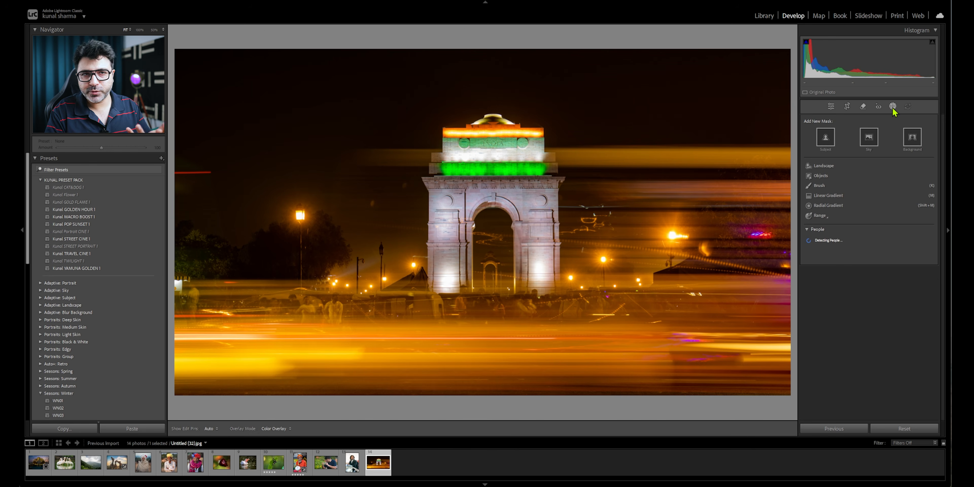
pyautogui.click(825, 142)
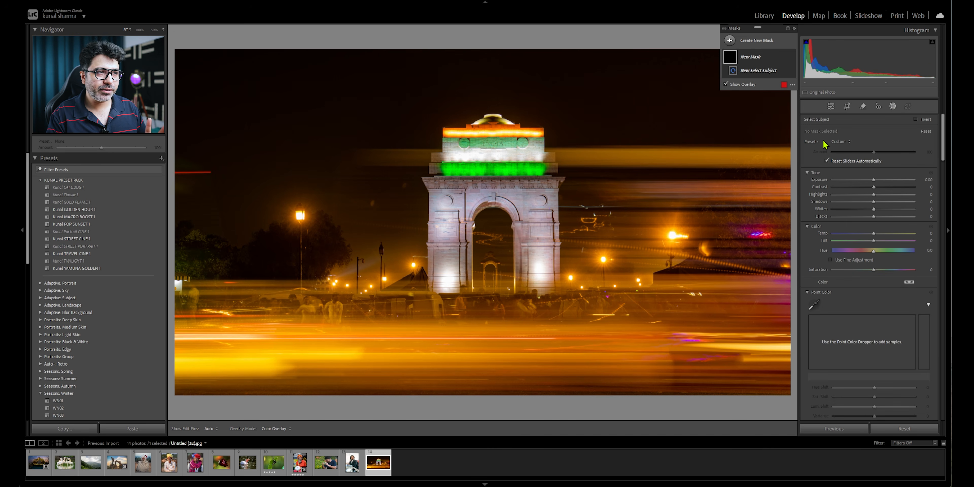
pyautogui.rightClick(475, 158)
pyautogui.click(495, 172)
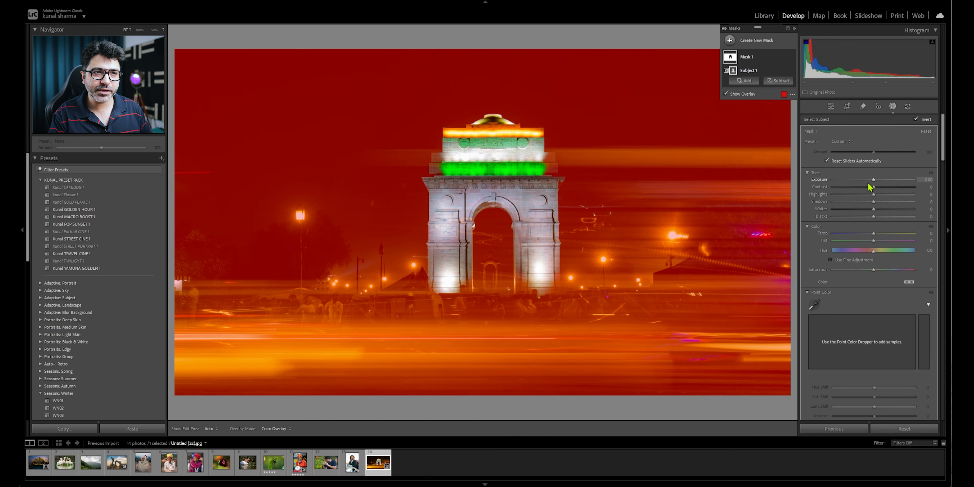
pyautogui.scroll(-8, 807, 285)
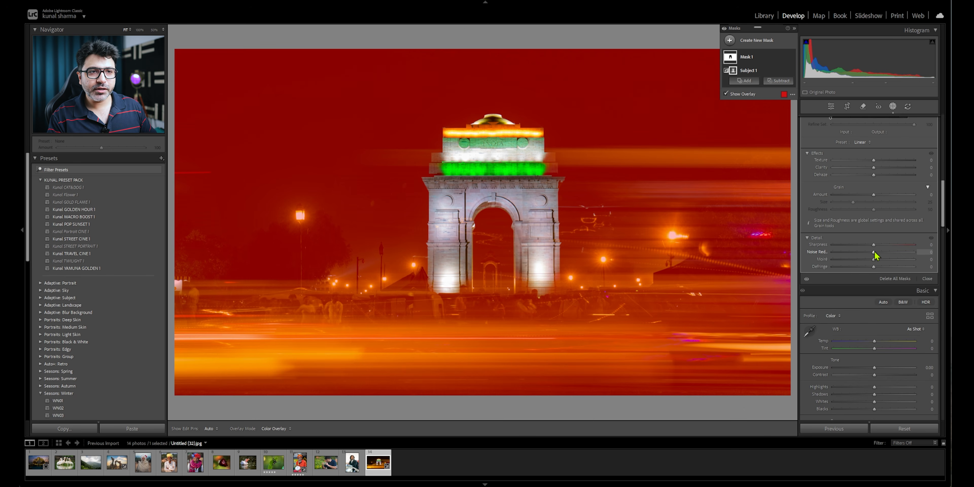
pyautogui.moveTo(875, 256)
pyautogui.mouseDown()
pyautogui.moveTo(901, 256)
pyautogui.moveTo(865, 258)
pyautogui.moveTo(892, 255)
pyautogui.mouseUp()
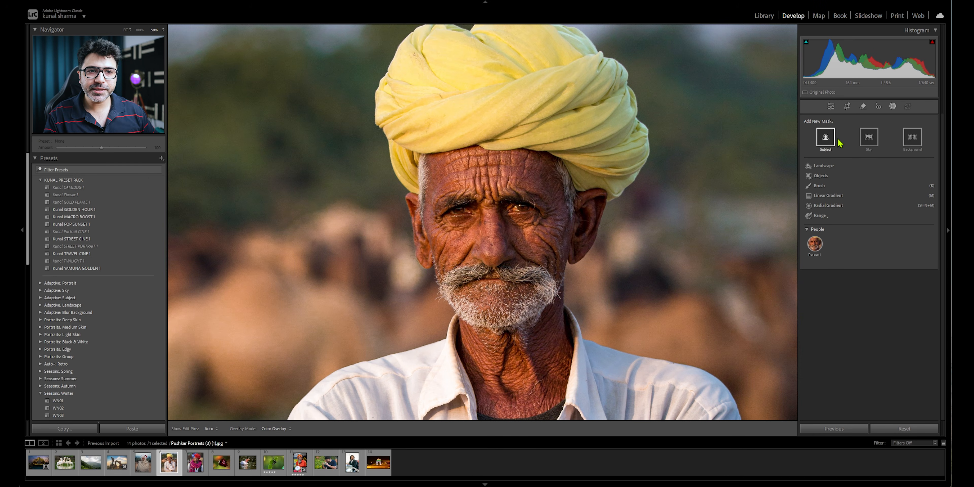
# - Create a Subject mask on the man in the yellow turban and set its Texture to 23
pyautogui.click(825, 138)
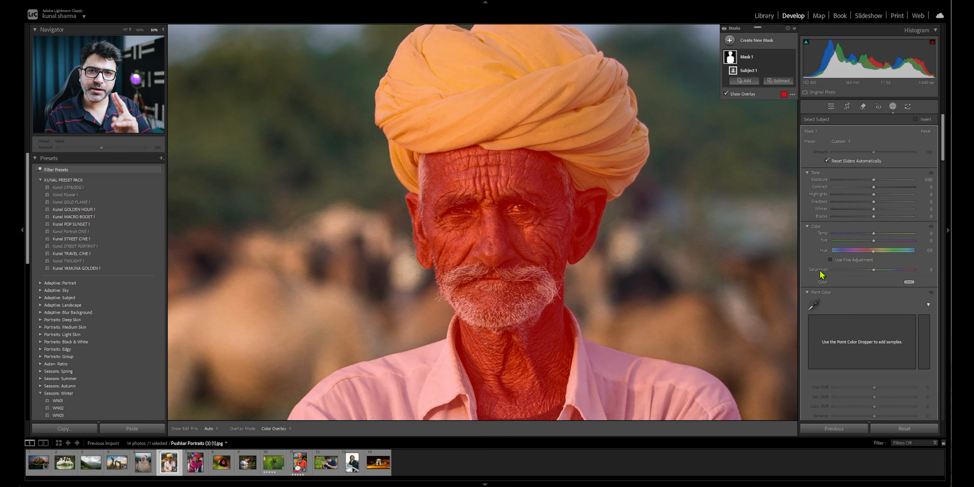
pyautogui.scroll(-3, 826, 257)
pyautogui.scroll(-9, 826, 252)
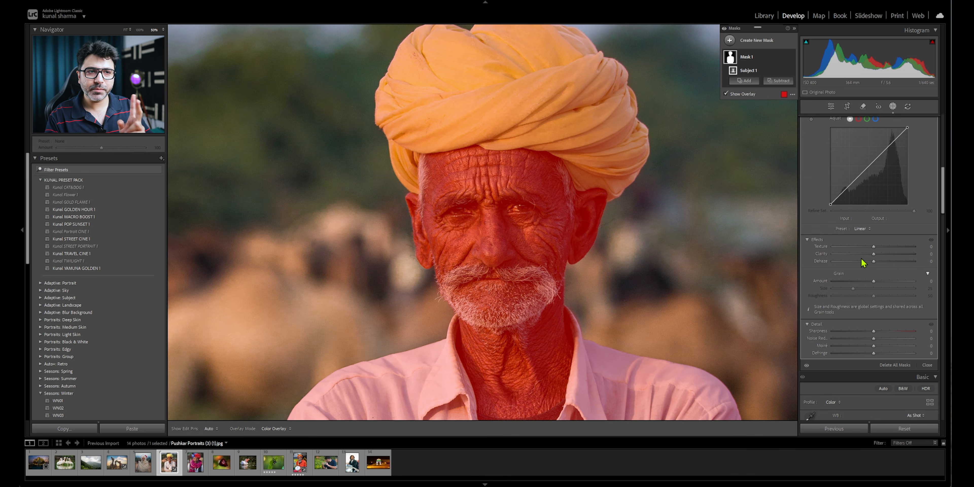
pyautogui.moveTo(874, 247); pyautogui.dragTo(884, 249)
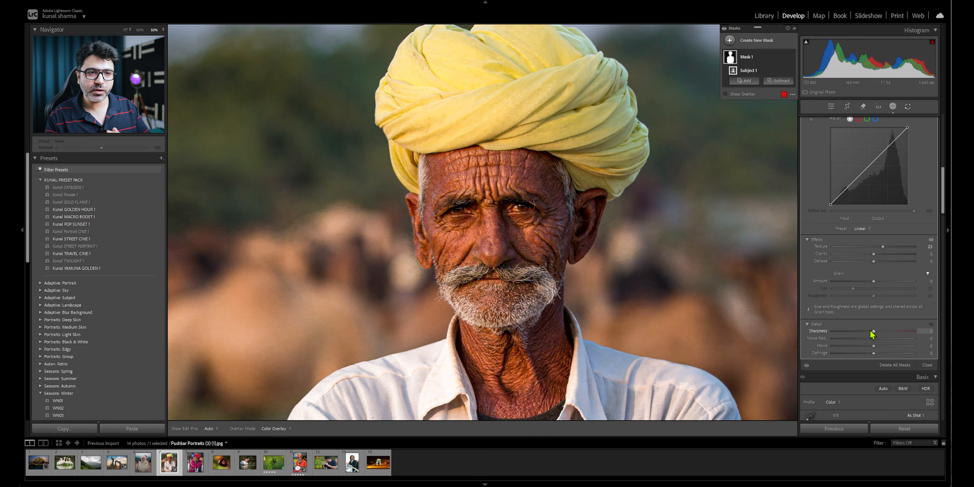
# - Raise the Sharpness of the turbaned man's Subject mask, close masking, and show before and after side by side
pyautogui.moveTo(873, 332); pyautogui.dragTo(879, 336)
pyautogui.click(832, 106)
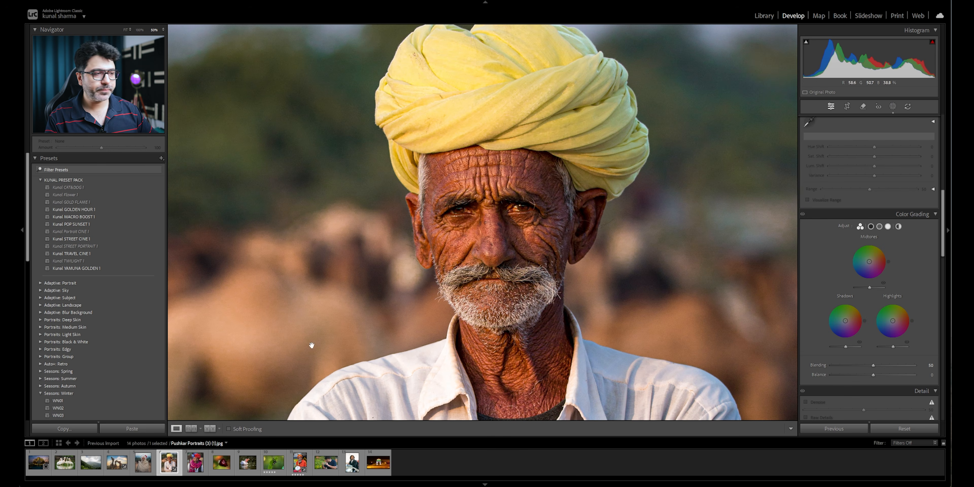
pyautogui.press('y')
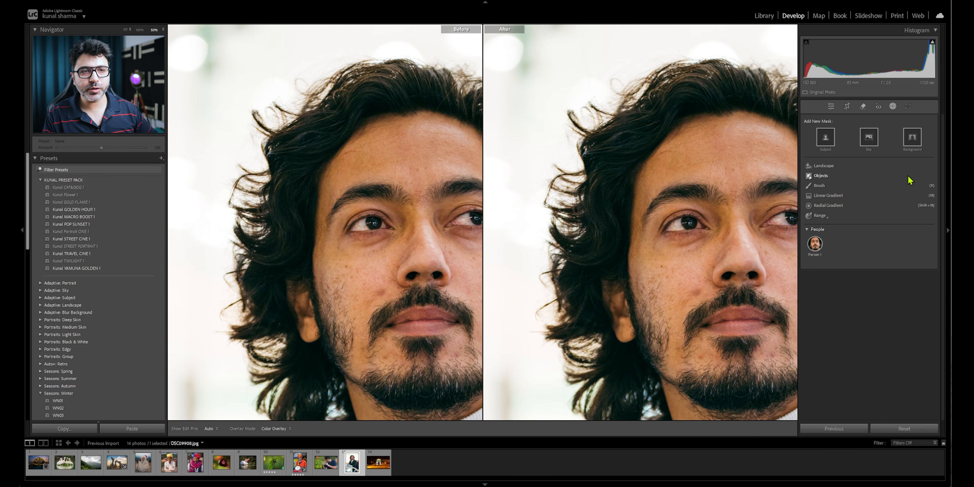
# - Create a People mask covering only the Hair of the bearded, long-haired man
pyautogui.click(817, 244)
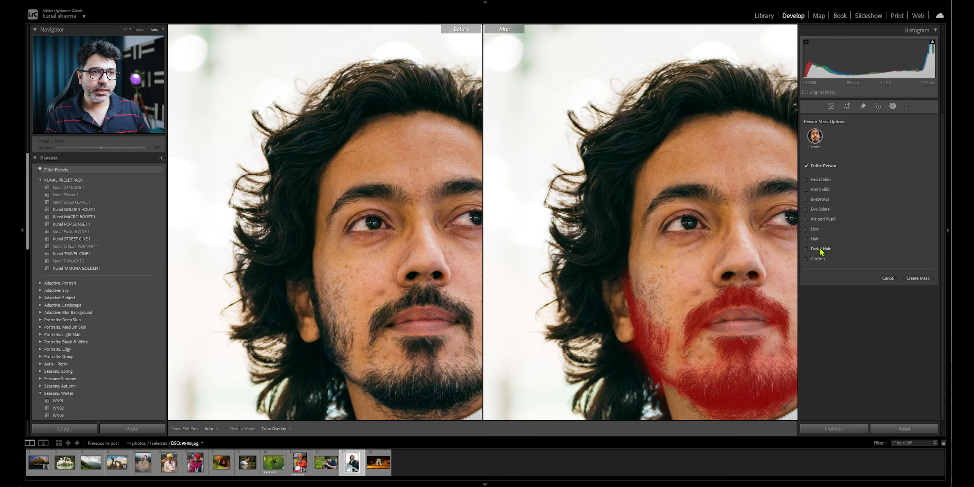
pyautogui.click(815, 238)
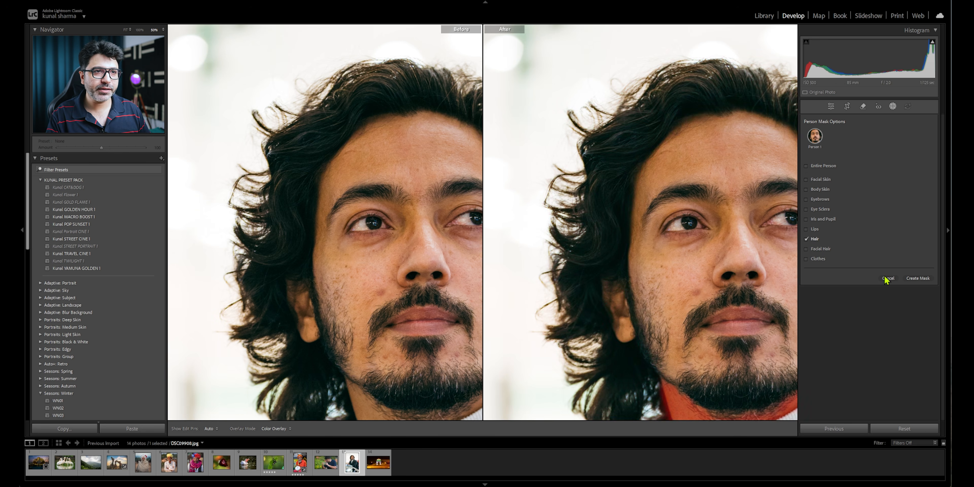
pyautogui.click(923, 279)
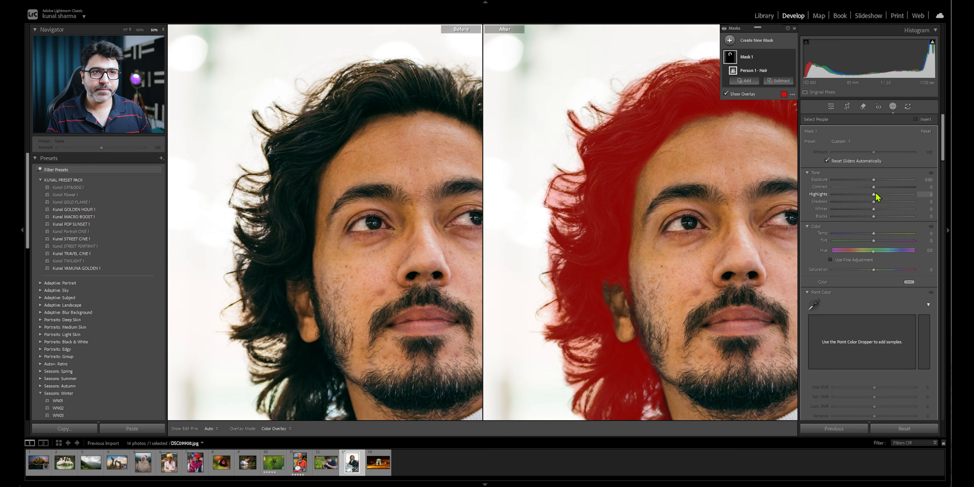
# - Adjust the hair mask to Exposure 0.74, Contrast 13, Texture 24, Clarity 11 and Blacks -13
pyautogui.moveTo(874, 184); pyautogui.dragTo(879, 187)
pyautogui.scroll(-6, 825, 295)
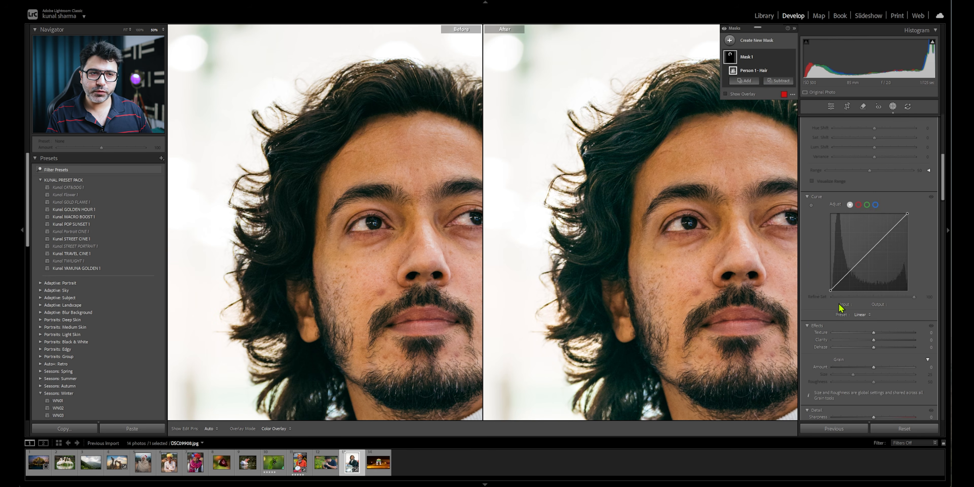
pyautogui.moveTo(874, 333)
pyautogui.mouseDown()
pyautogui.moveTo(888, 333)
pyautogui.moveTo(877, 342)
pyautogui.mouseUp()
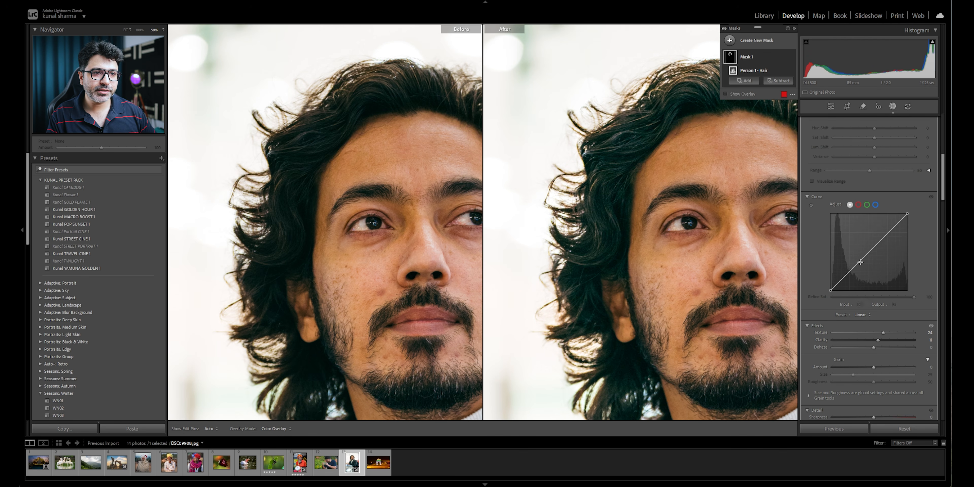
pyautogui.scroll(6, 851, 265)
pyautogui.moveTo(874, 217); pyautogui.dragTo(867, 220)
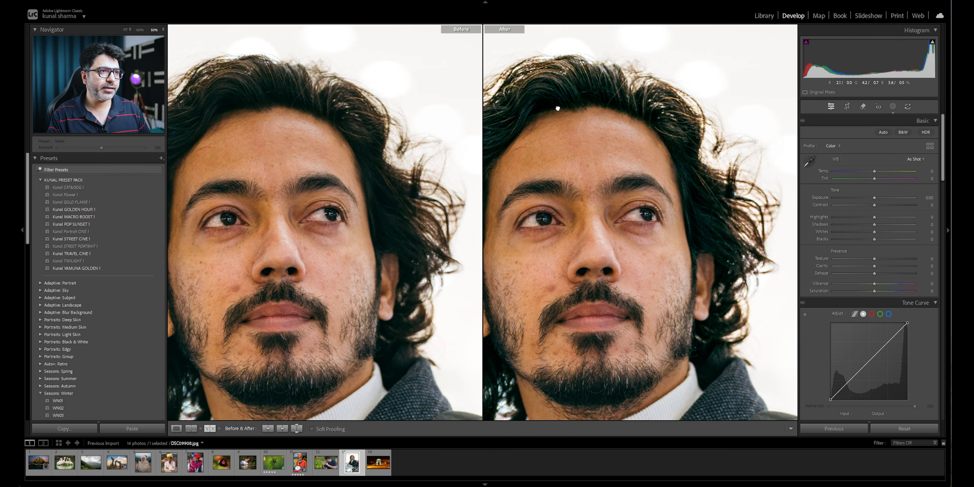
pyautogui.moveTo(557, 109); pyautogui.dragTo(710, 108)
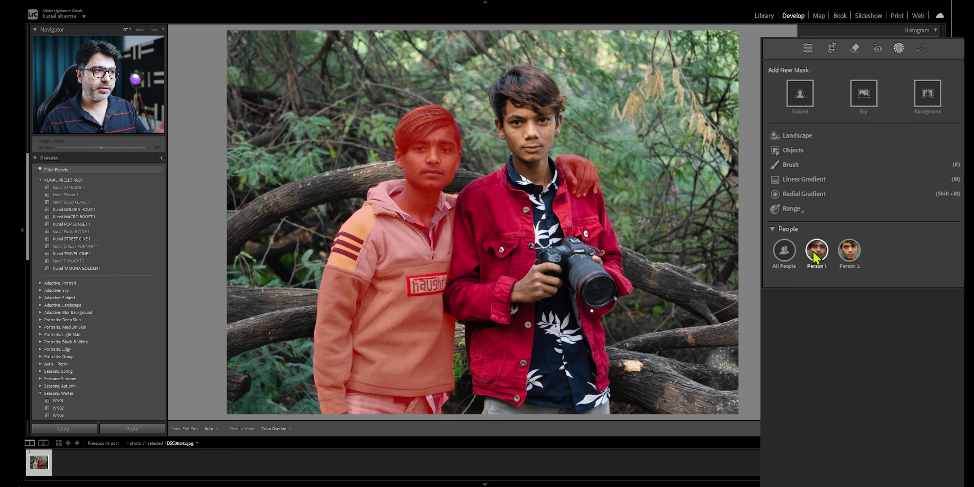
# - Create a People mask covering only the Clothes of Person 2, the boy in the red jacket
pyautogui.click(849, 252)
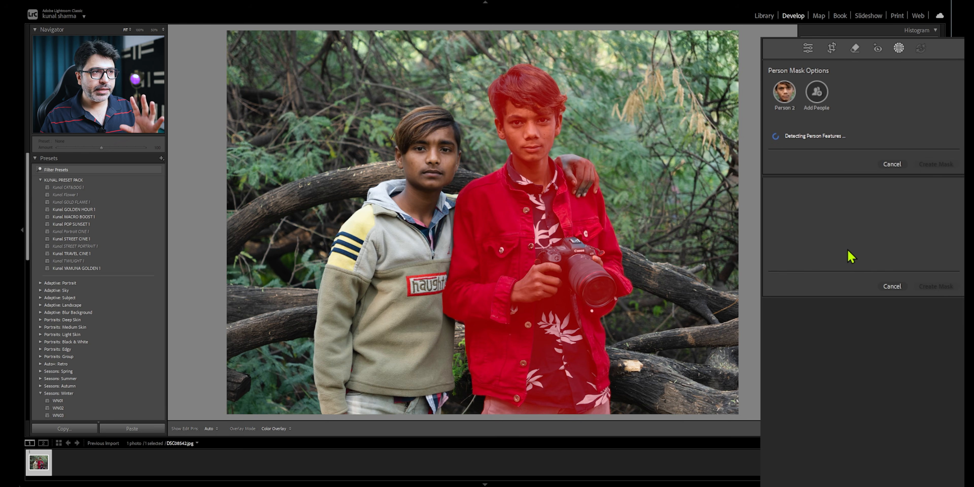
pyautogui.click(788, 261)
pyautogui.click(936, 287)
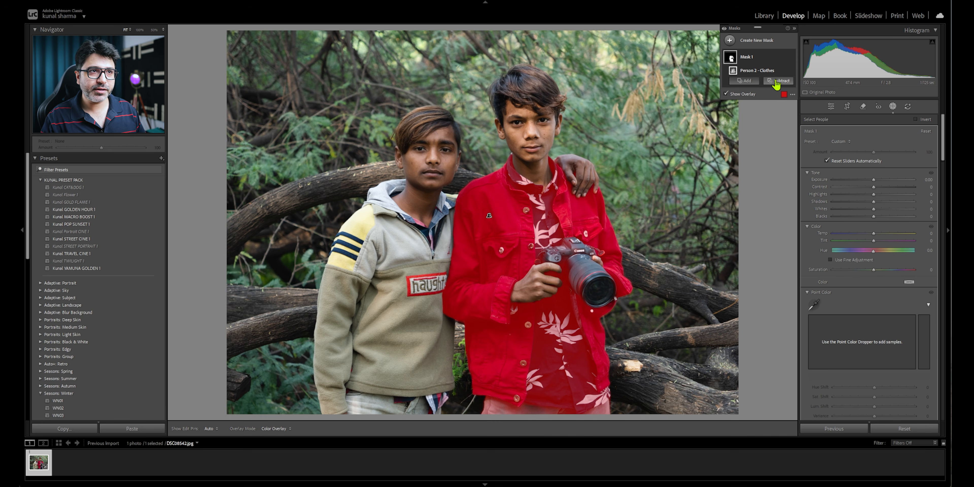
# - Subtract a Color Range from the clothes mask, sampling the dark blue of the patterned shirt under the red jacket
pyautogui.click(777, 81)
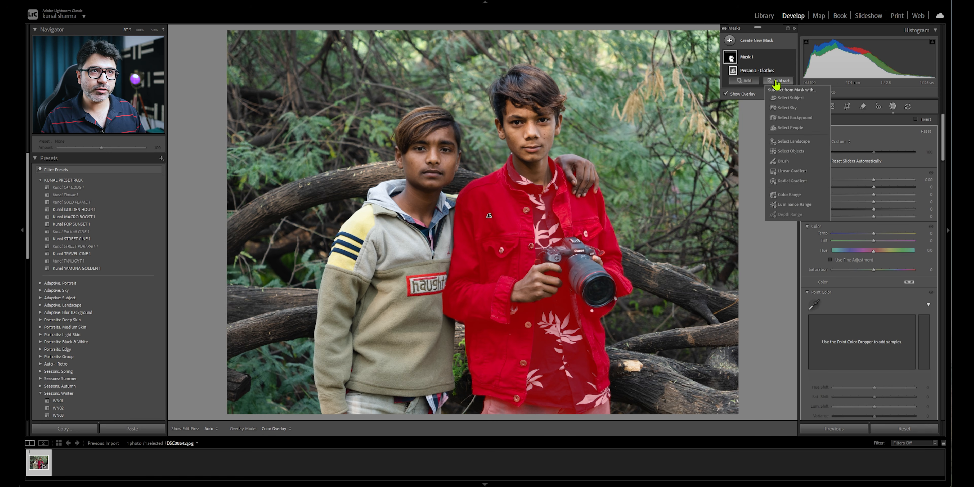
pyautogui.click(794, 195)
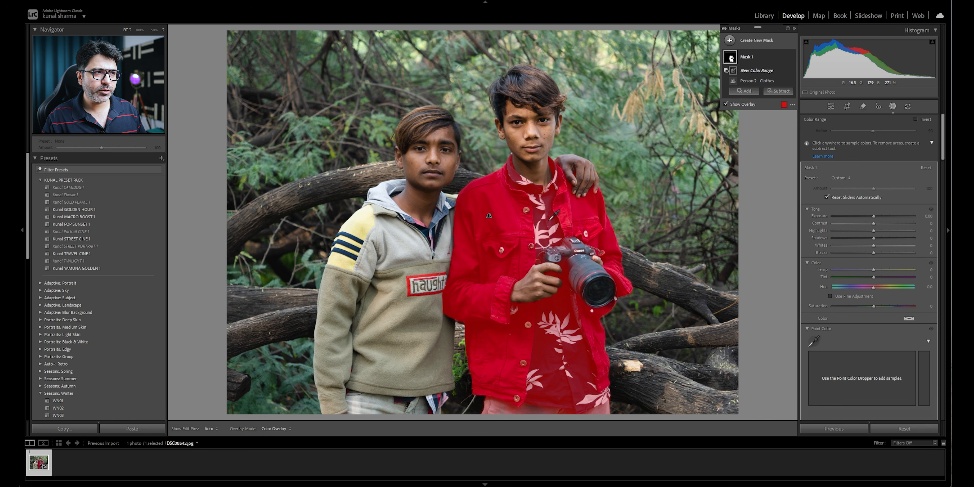
pyautogui.click(550, 219)
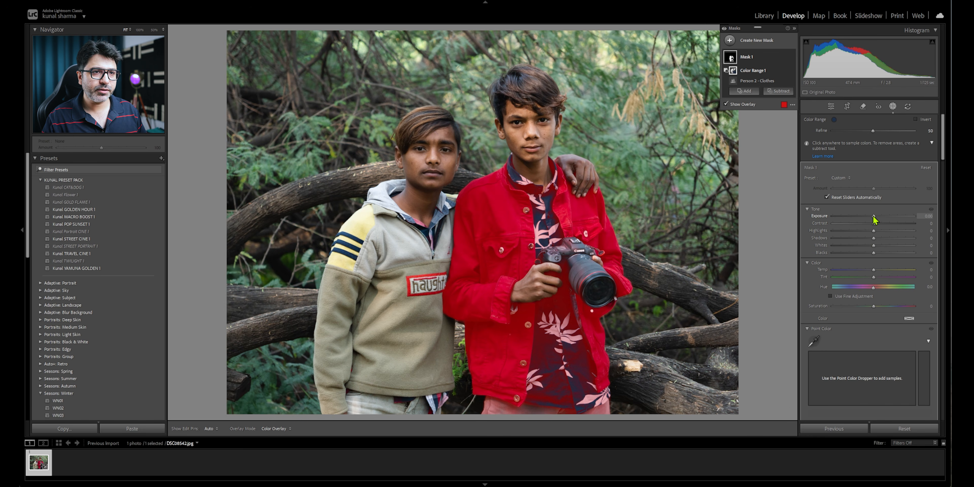
# - Lower the Saturation of the red jacket's mask to -34
pyautogui.moveTo(873, 222)
pyautogui.mouseDown()
pyautogui.moveTo(849, 221)
pyautogui.moveTo(876, 222)
pyautogui.mouseUp()
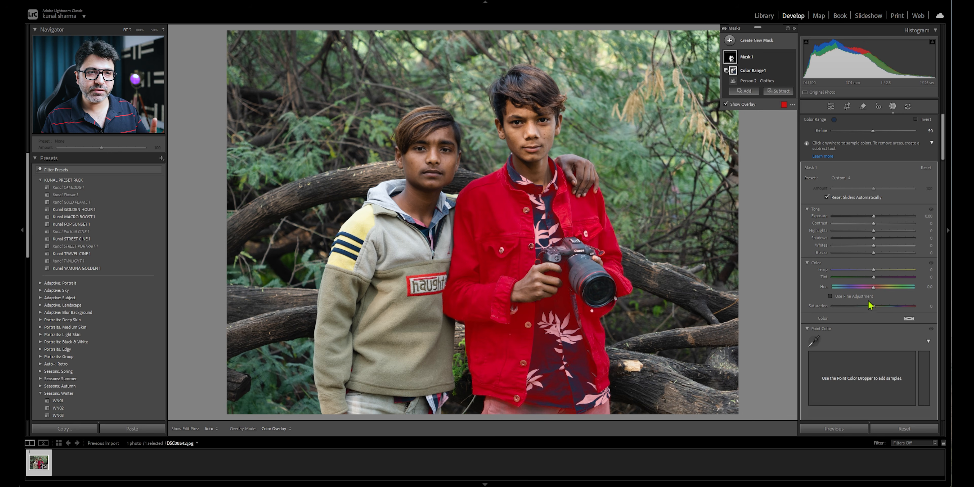
pyautogui.click(873, 308)
pyautogui.moveTo(865, 308); pyautogui.dragTo(859, 308)
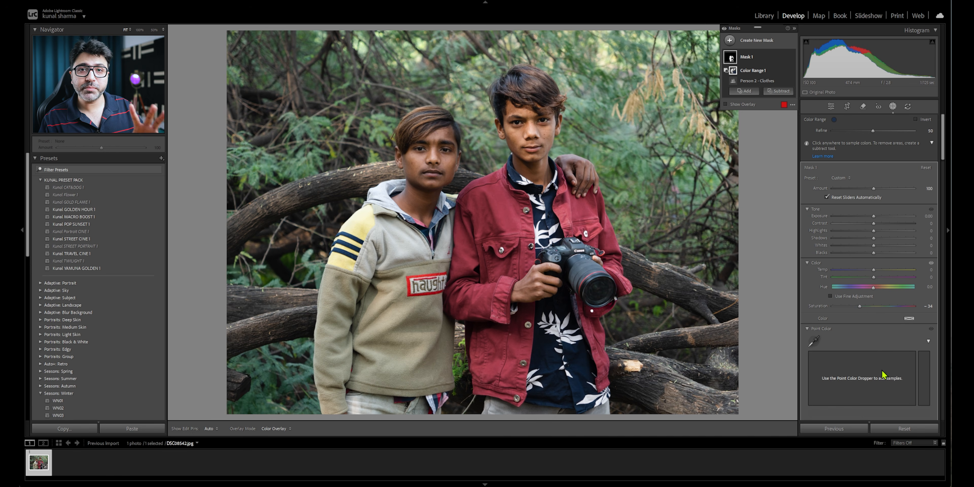